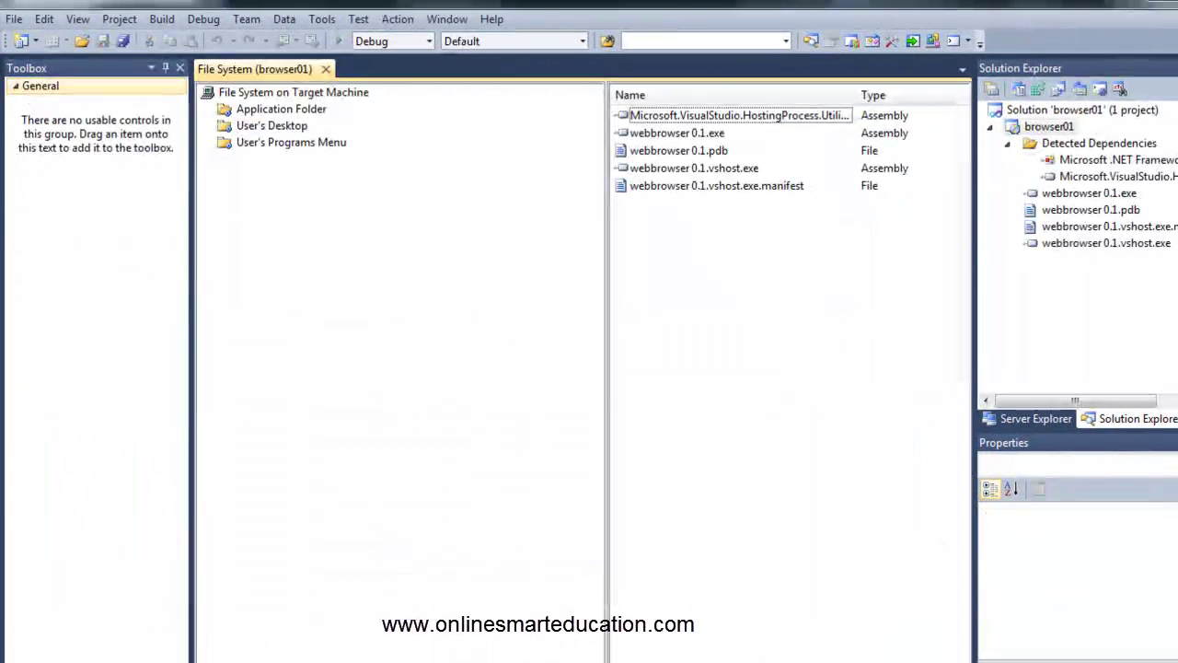
Create a shortcut to webbrowser 0.1.exe in the Application Folder, keeping its default name.
{"action": "left_click", "coordinate": [281, 130]}
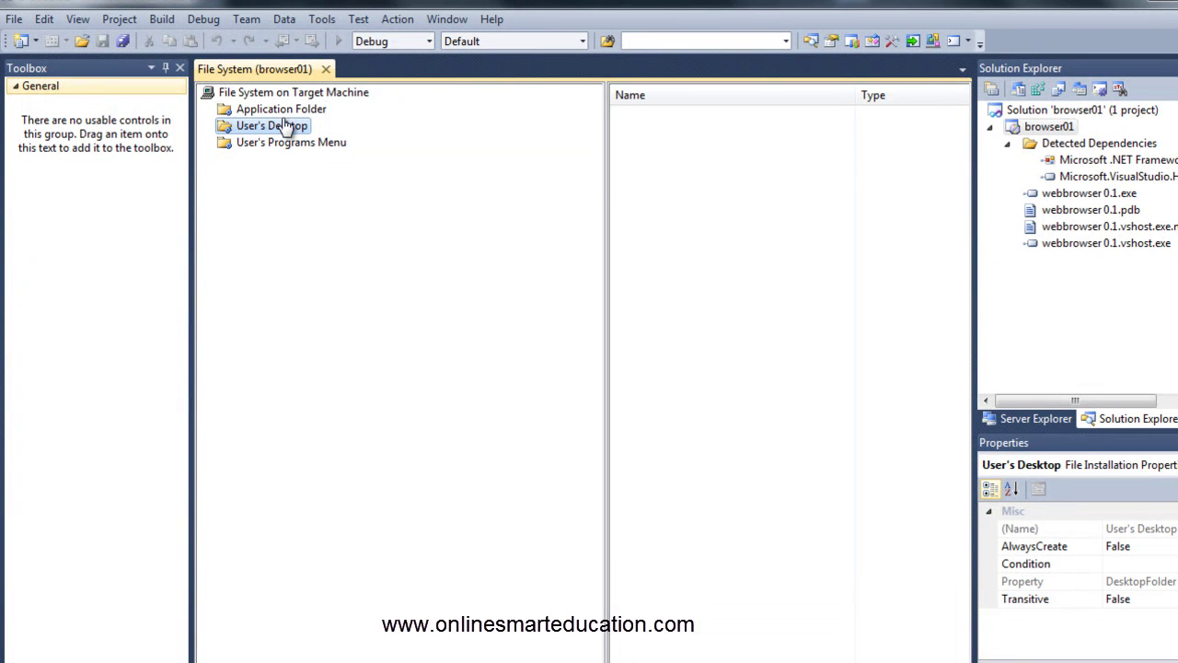
{"action": "left_click", "coordinate": [286, 114]}
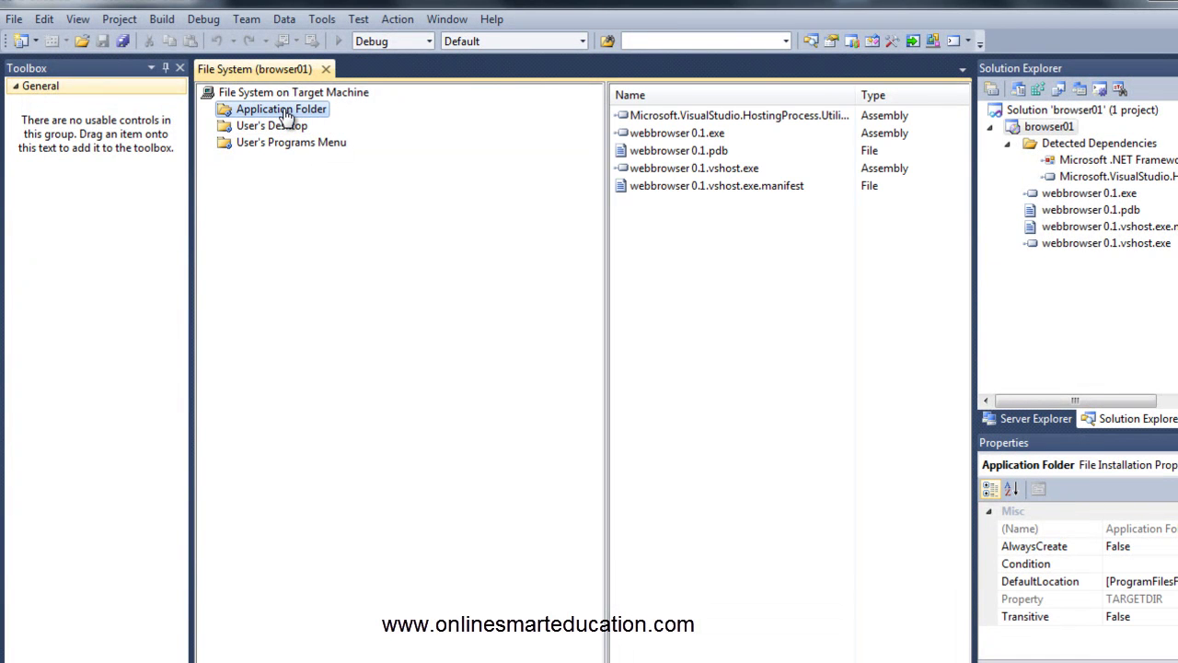
{"action": "left_click", "coordinate": [683, 136]}
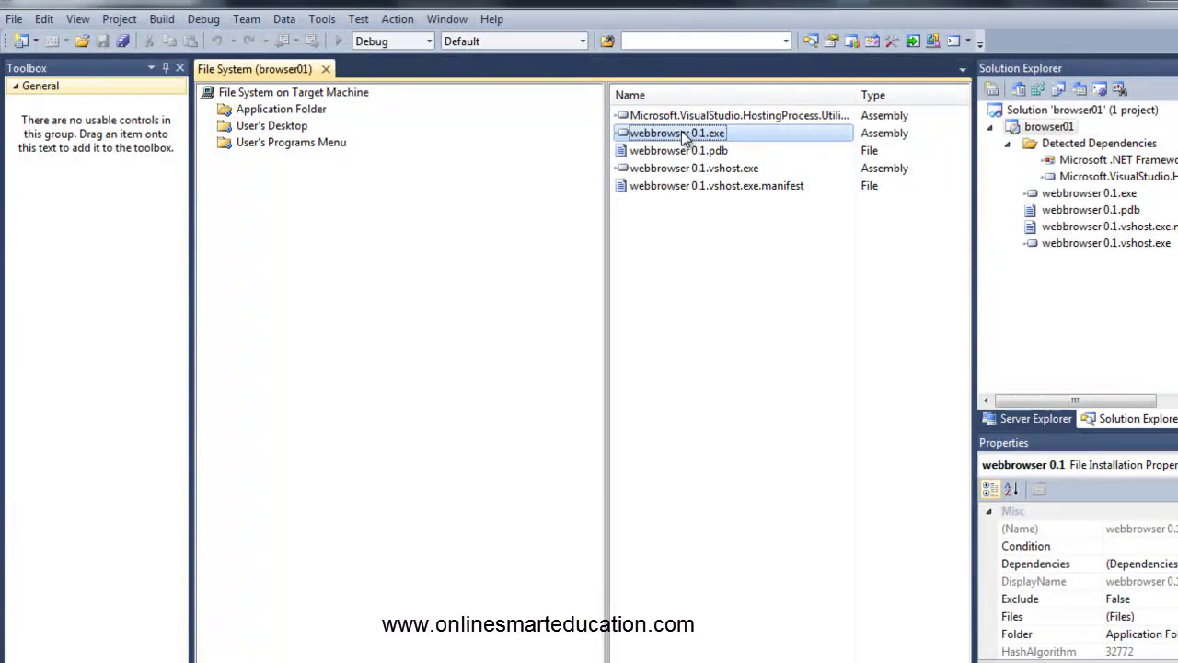
{"action": "right_click", "coordinate": [681, 134]}
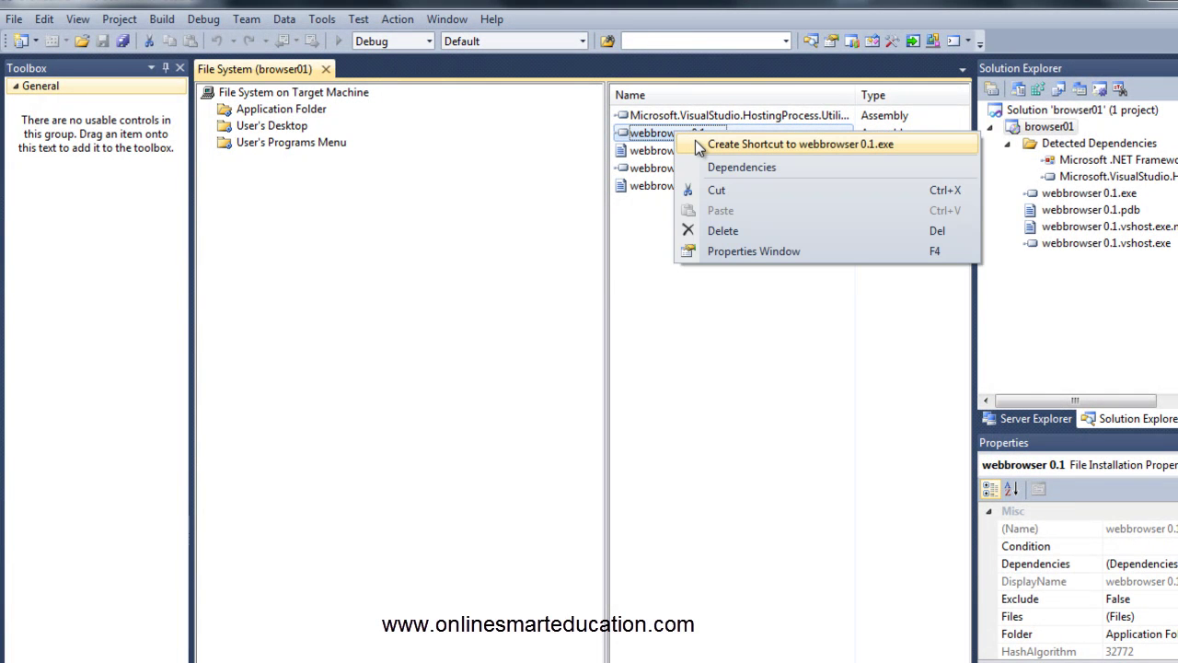
{"action": "left_click", "coordinate": [736, 145]}
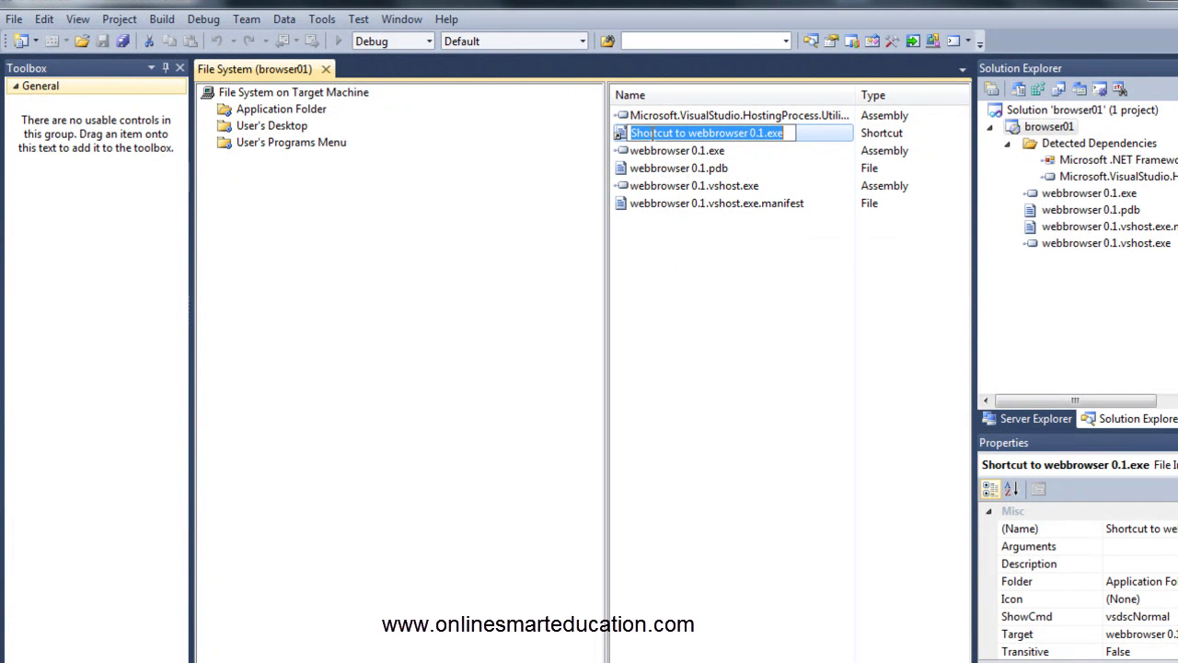
{"action": "left_click", "coordinate": [688, 135]}
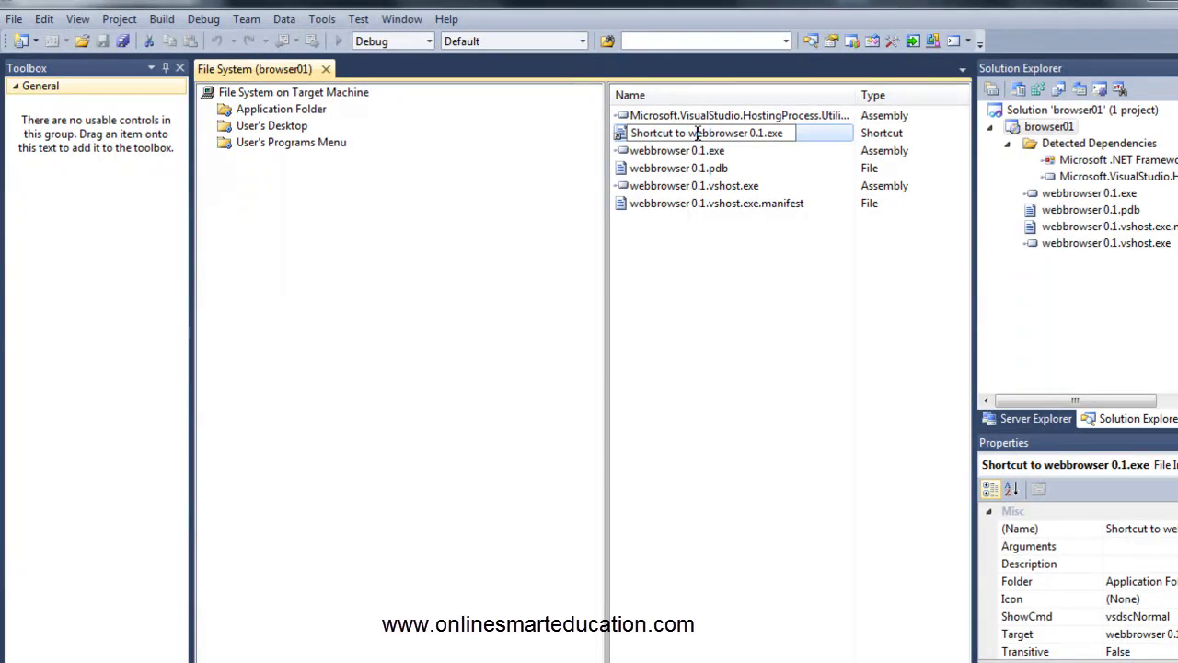
{"action": "left_click_drag", "start_coordinate": [688, 134], "coordinate": [624, 134]}
{"action": "left_click", "coordinate": [781, 134]}
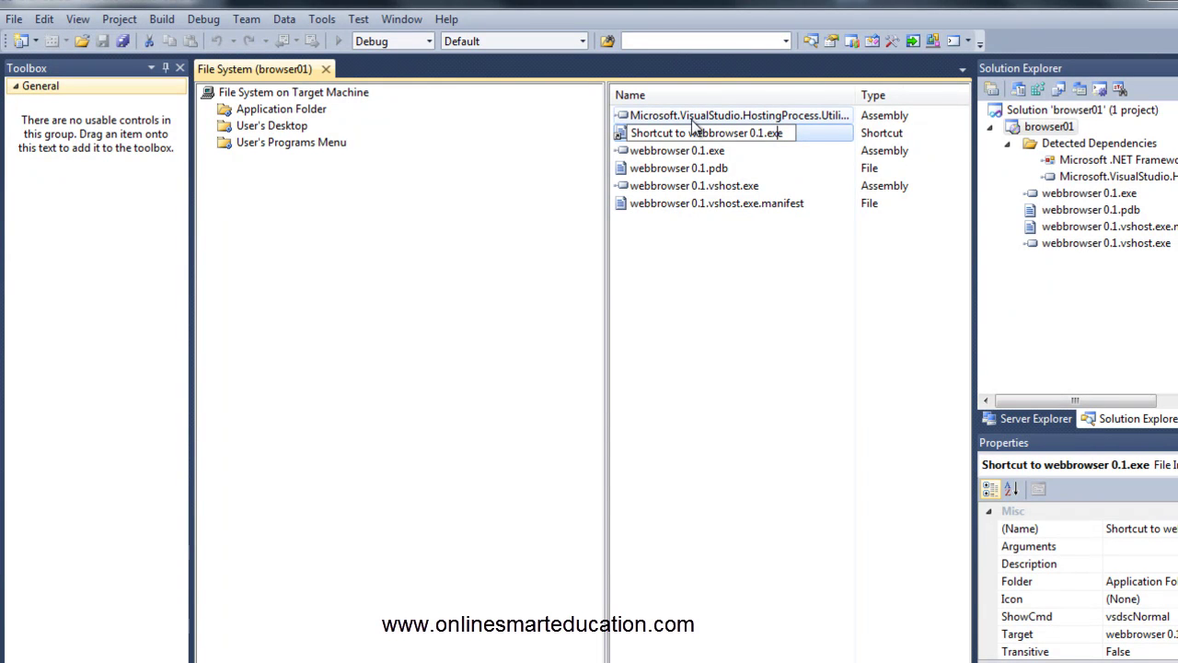
Create a second shortcut to webbrowser 0.1.exe in the Application Folder.
{"action": "left_click", "coordinate": [688, 150]}
{"action": "right_click", "coordinate": [685, 153]}
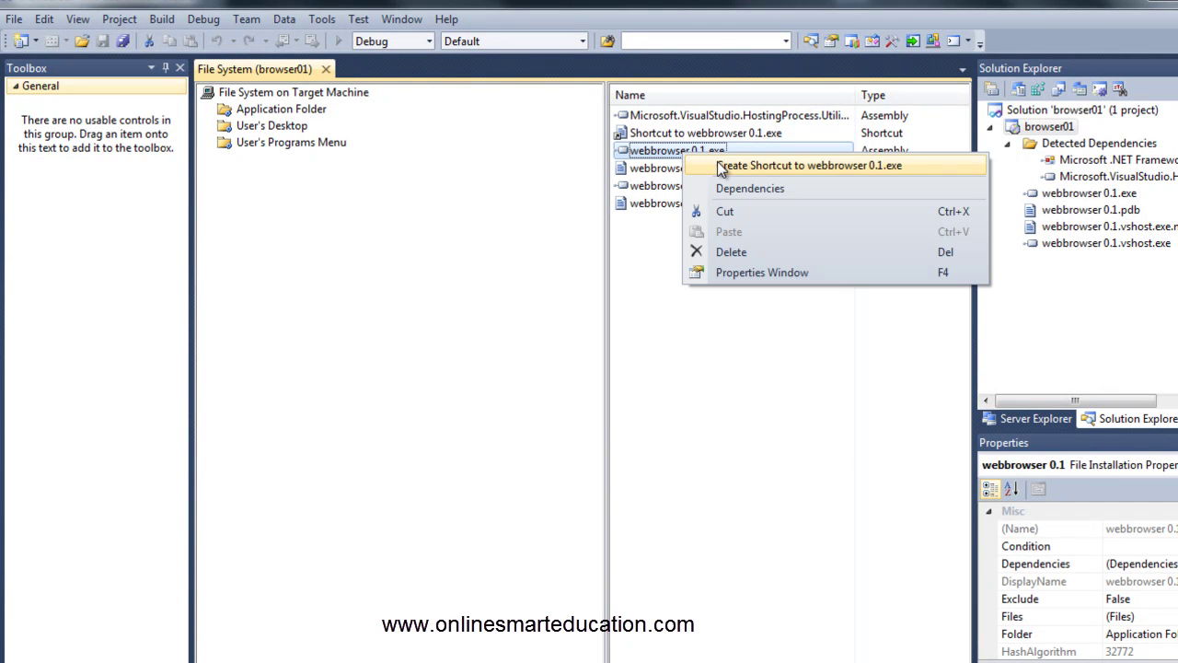
{"action": "left_click", "coordinate": [667, 155]}
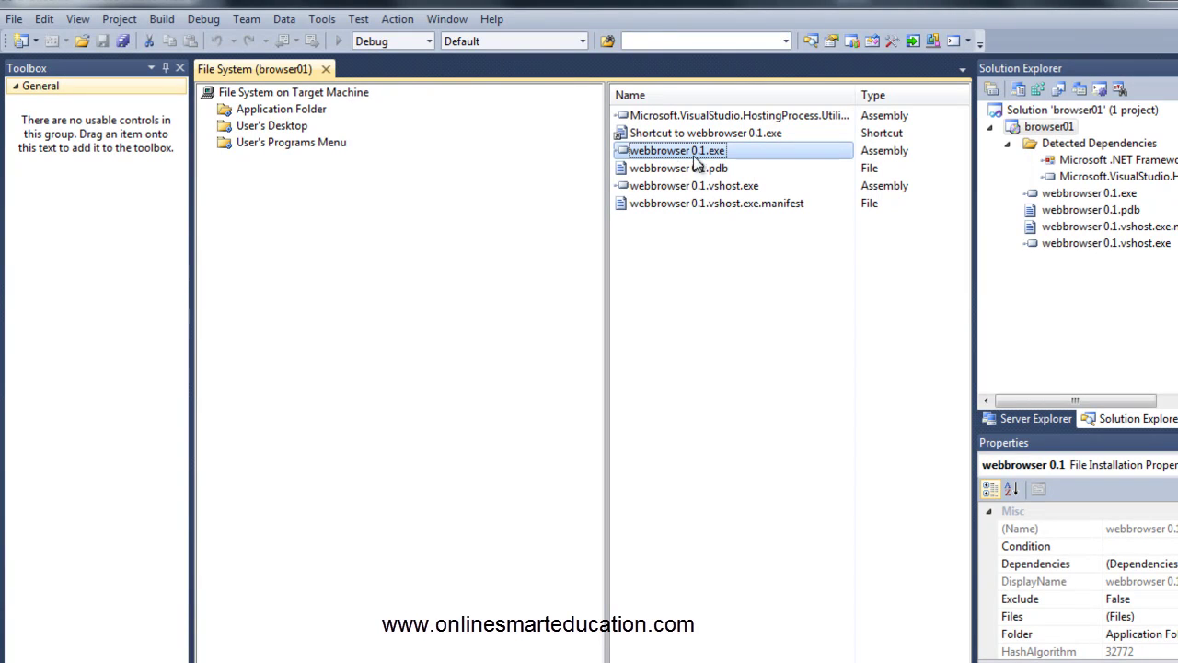
{"action": "right_click", "coordinate": [743, 153]}
{"action": "left_click", "coordinate": [753, 160]}
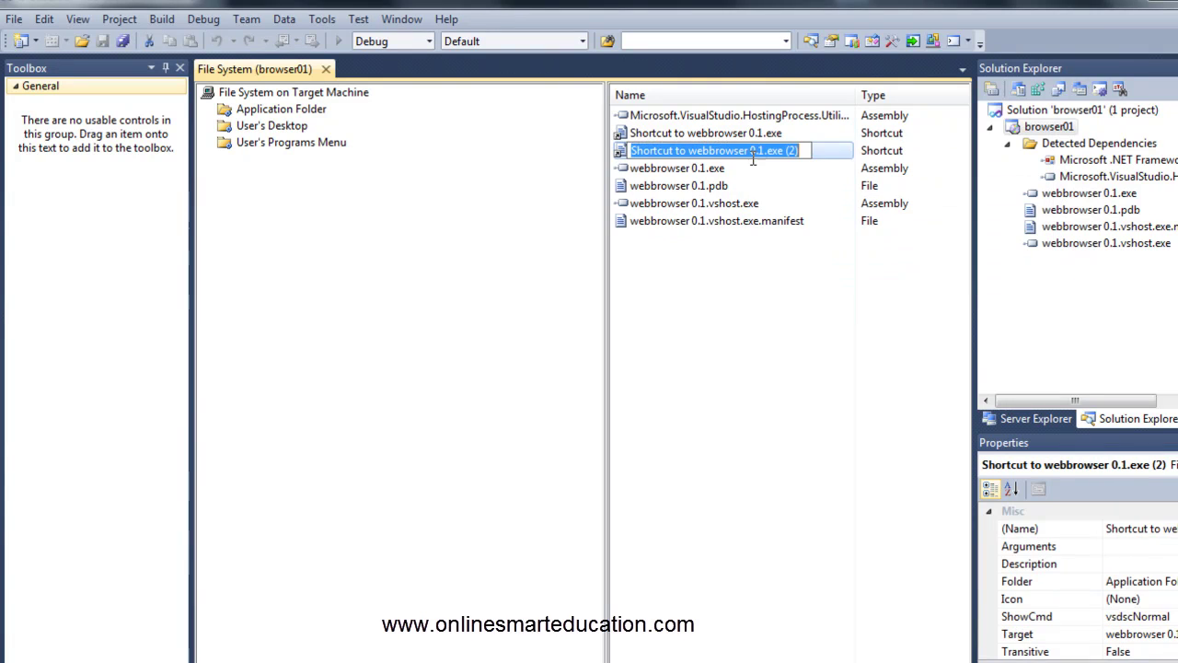
{"action": "left_click", "coordinate": [759, 170]}
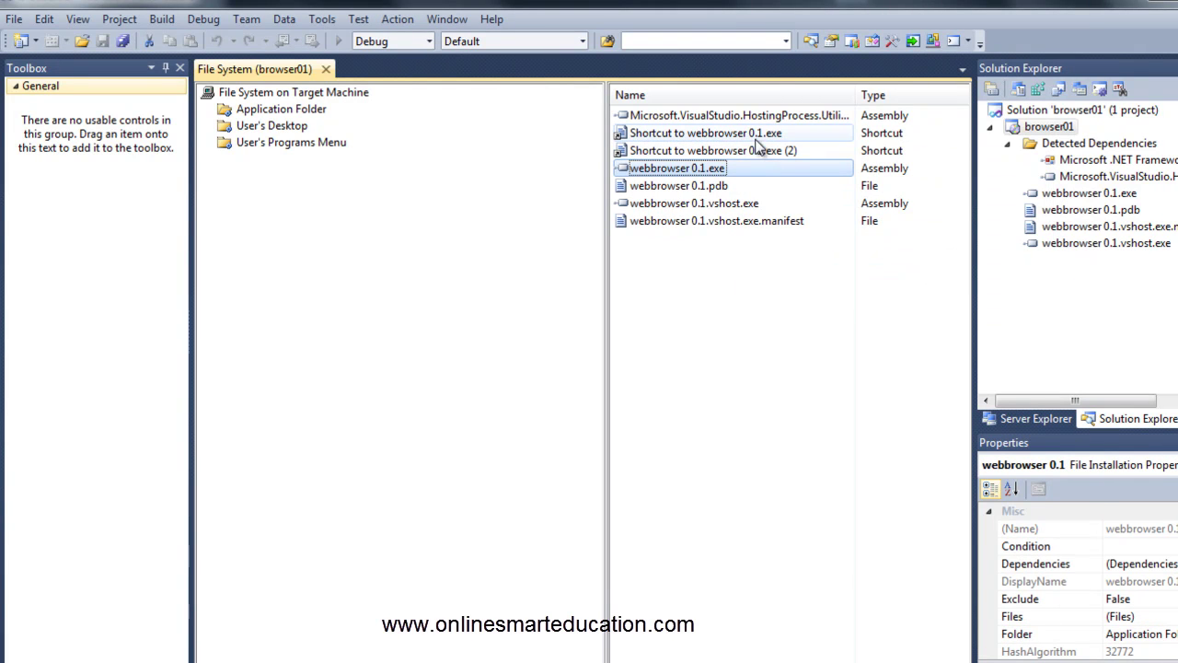
Move the first webbrowser 0.1.exe shortcut into User's Desktop and the second one into User's Programs Menu.
{"action": "left_click", "coordinate": [685, 135]}
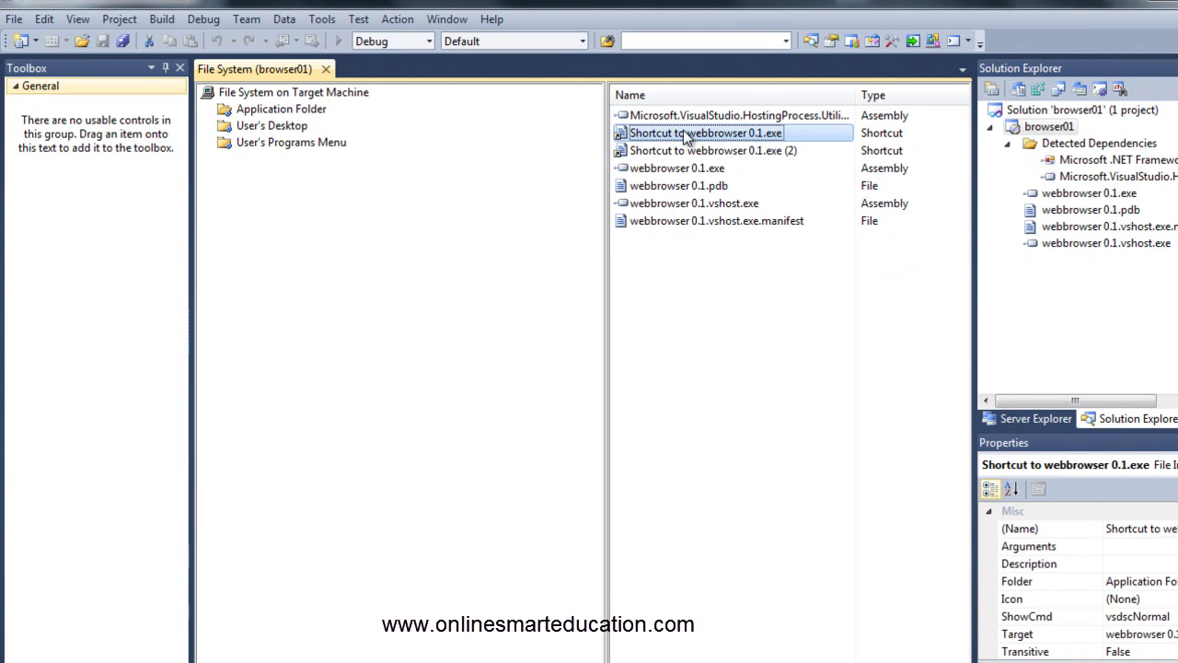
{"action": "left_click_drag", "start_coordinate": [685, 138], "coordinate": [281, 135]}
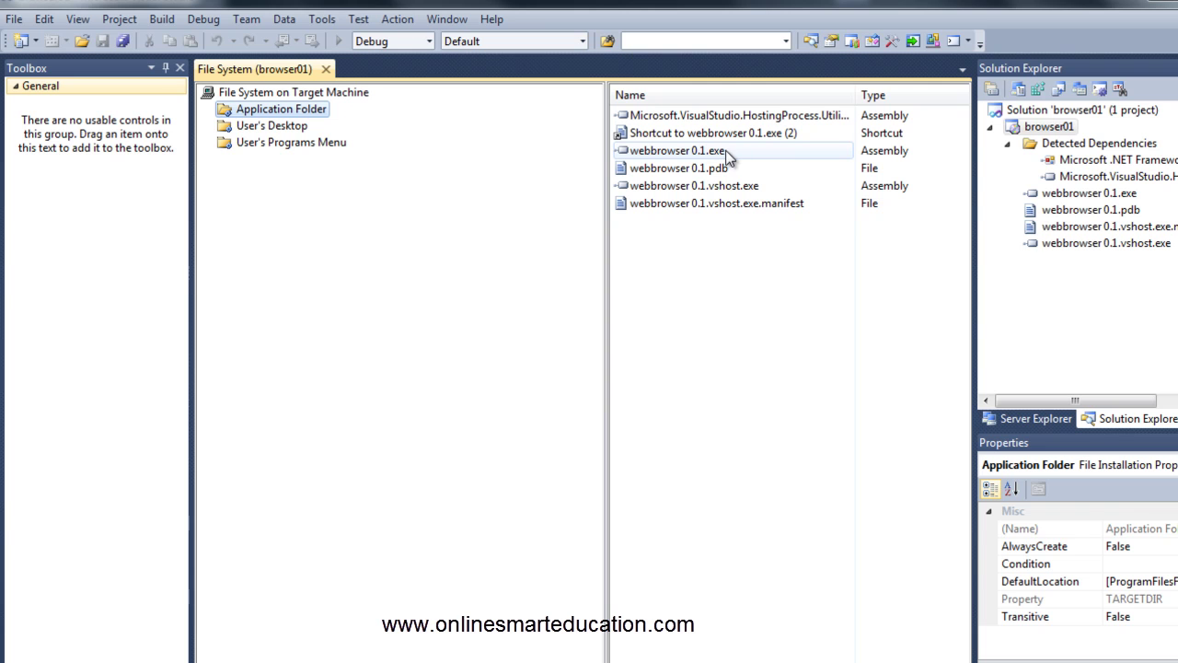
{"action": "left_click", "coordinate": [907, 268]}
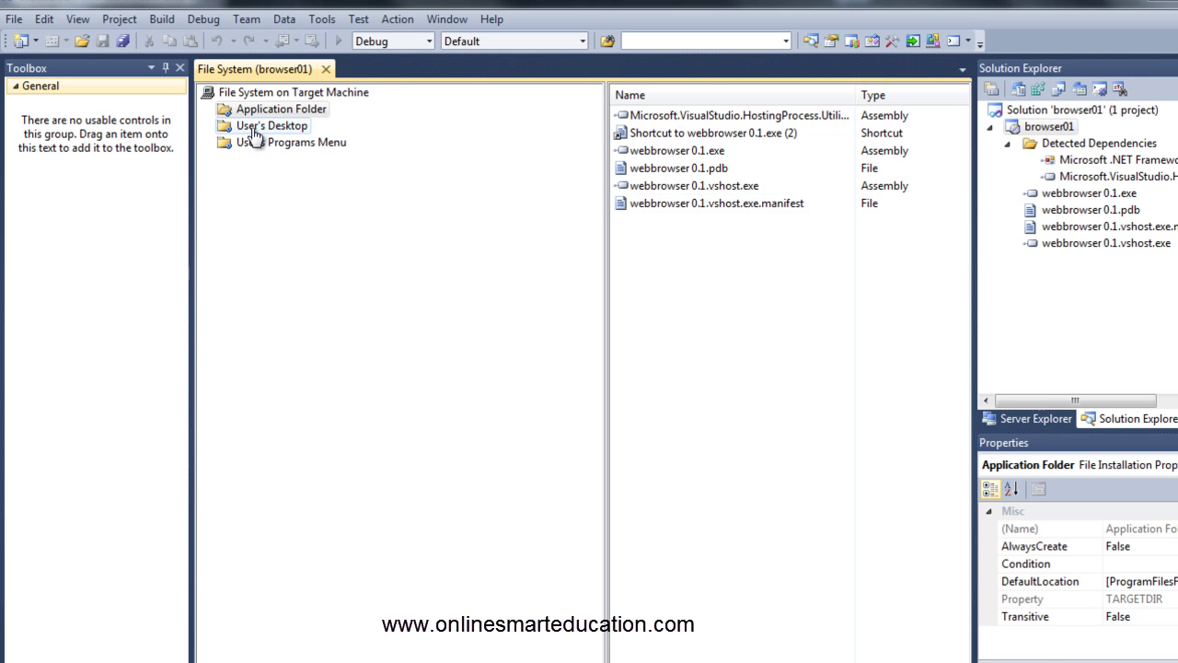
{"action": "left_click", "coordinate": [664, 135]}
{"action": "left_click_drag", "start_coordinate": [665, 136], "coordinate": [308, 152]}
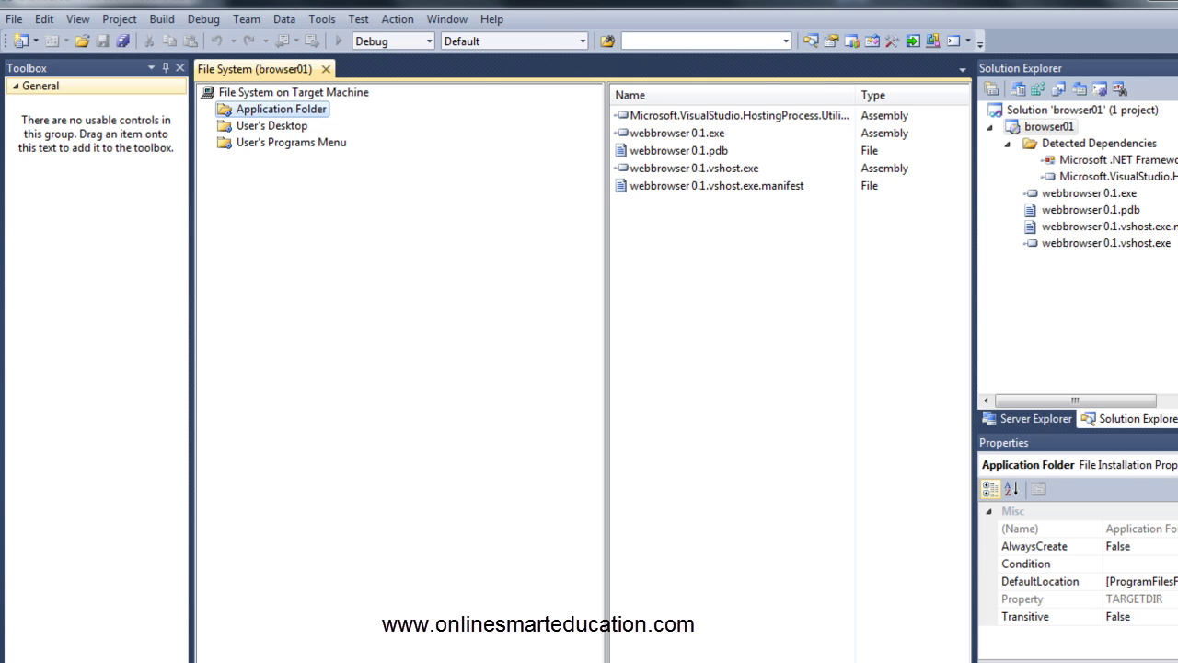
{"action": "key", "text": "super"}
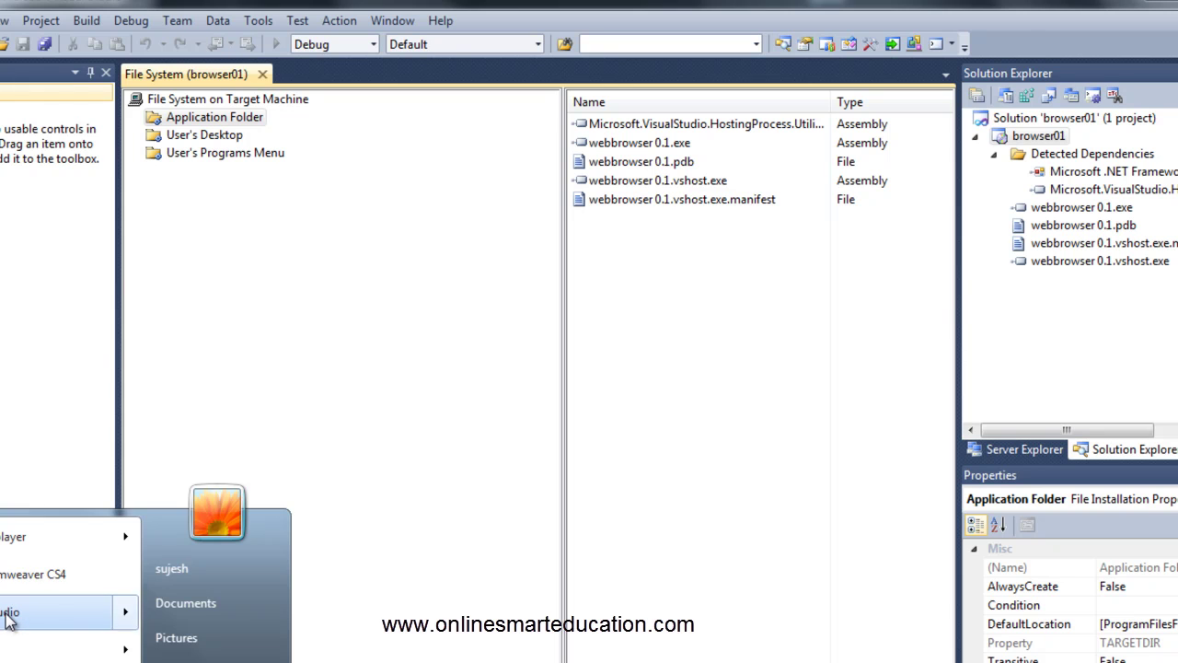
{"action": "mouse_move", "coordinate": [6, 619]}
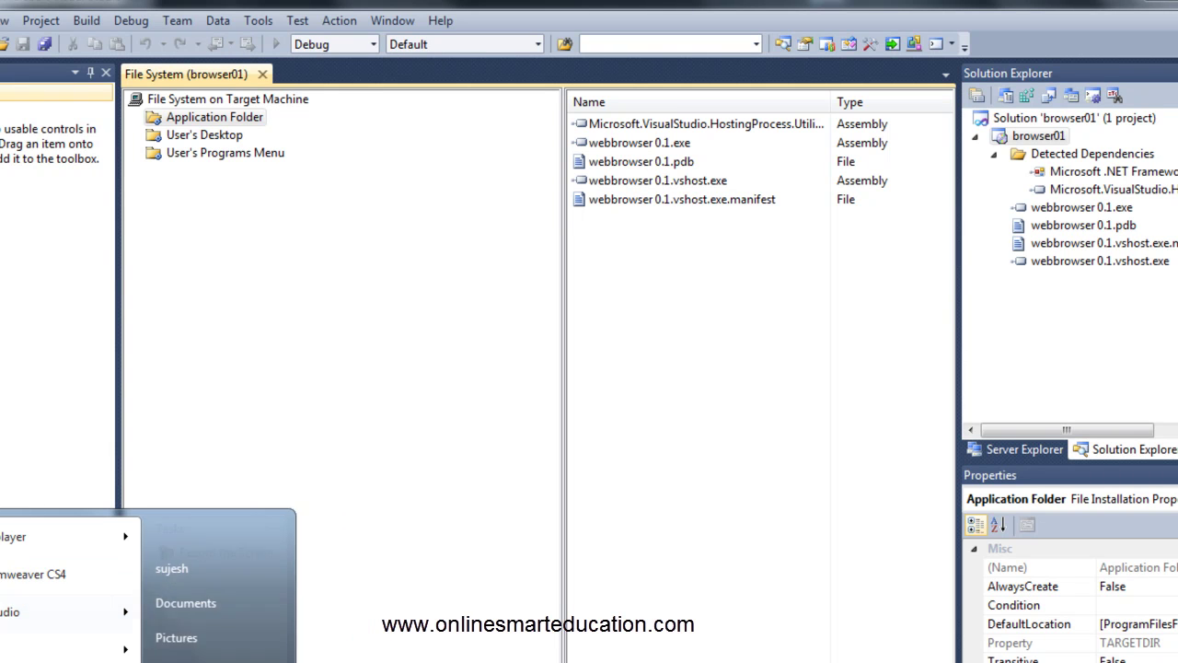
{"action": "left_click", "coordinate": [250, 122]}
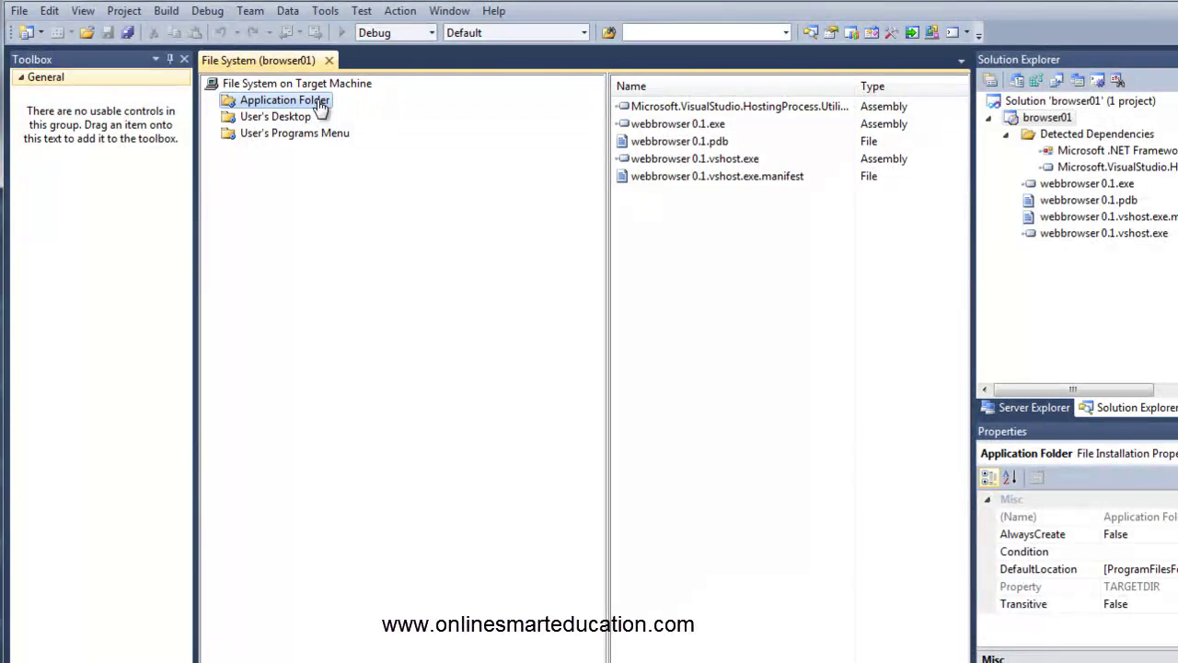
Build the browser01 setup project and highlight the build log in the output.
{"action": "left_click", "coordinate": [207, 10]}
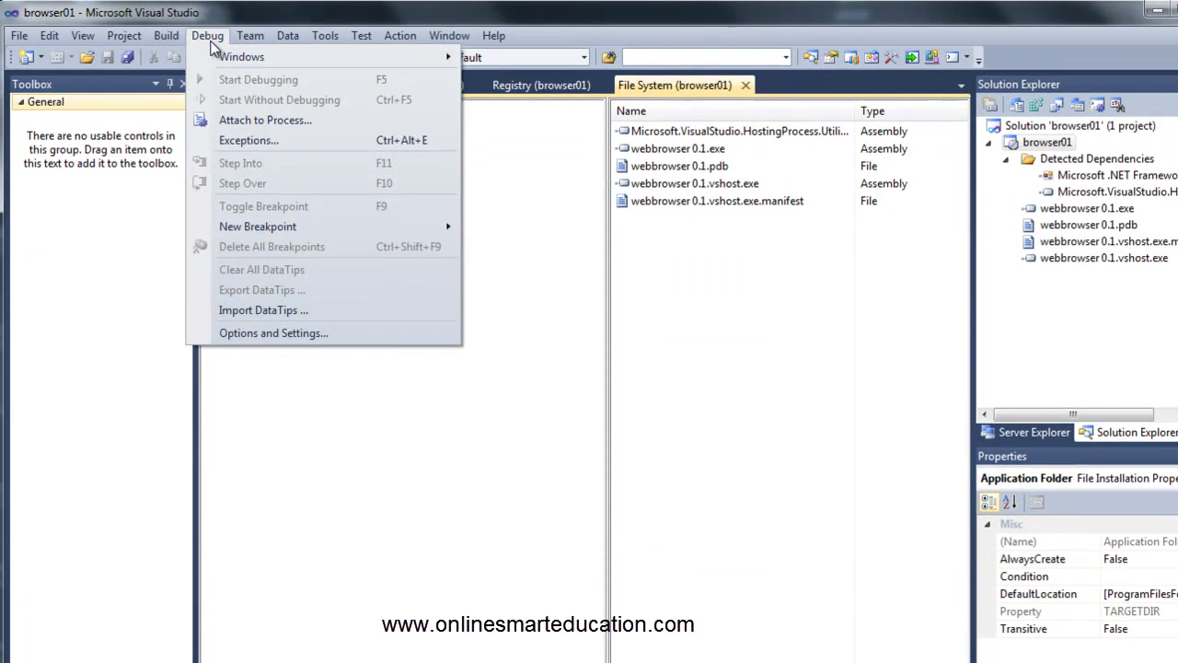
{"action": "mouse_move", "coordinate": [165, 36]}
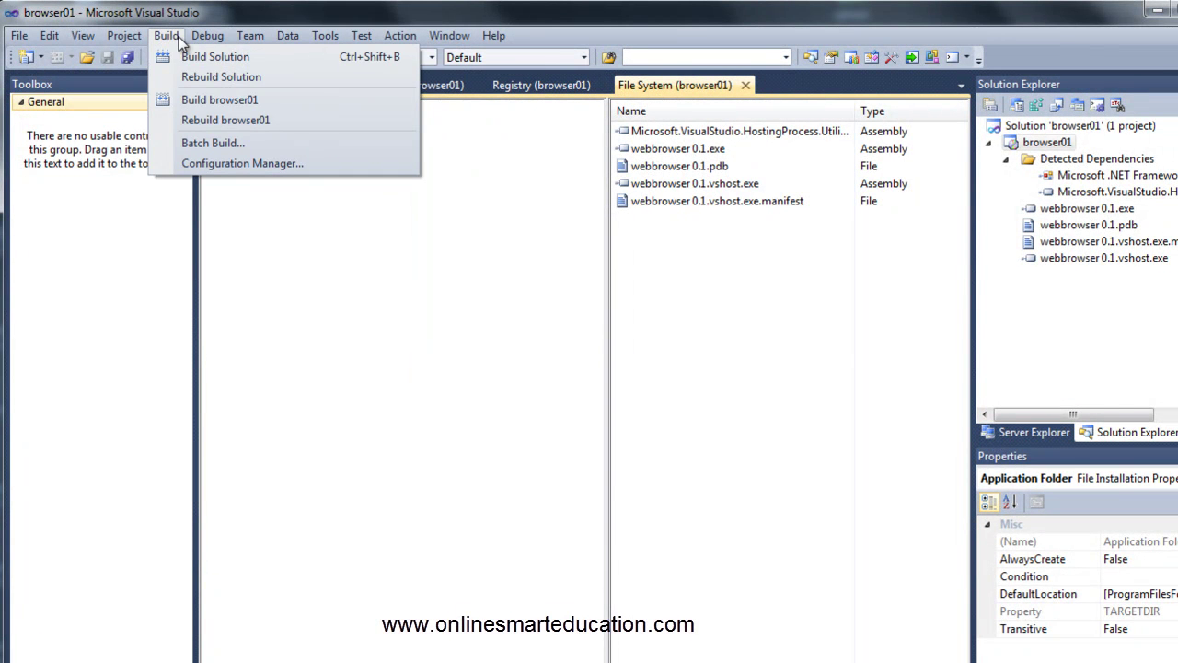
{"action": "left_click", "coordinate": [201, 103]}
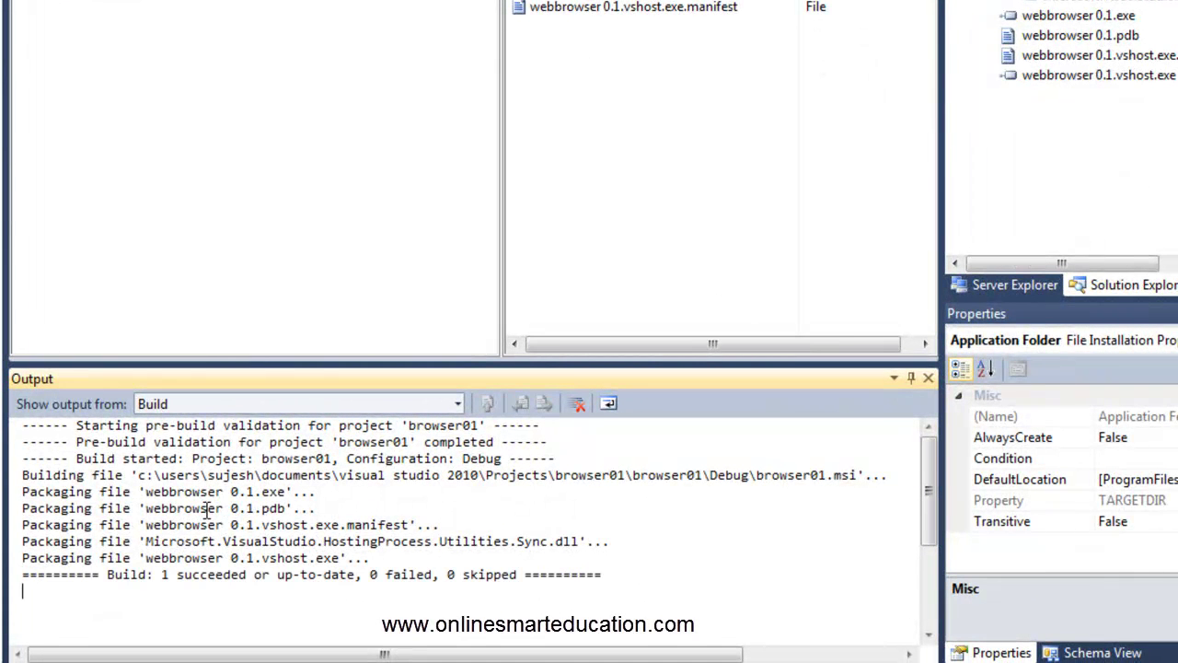
{"action": "left_click_drag", "start_coordinate": [615, 578], "coordinate": [20, 424]}
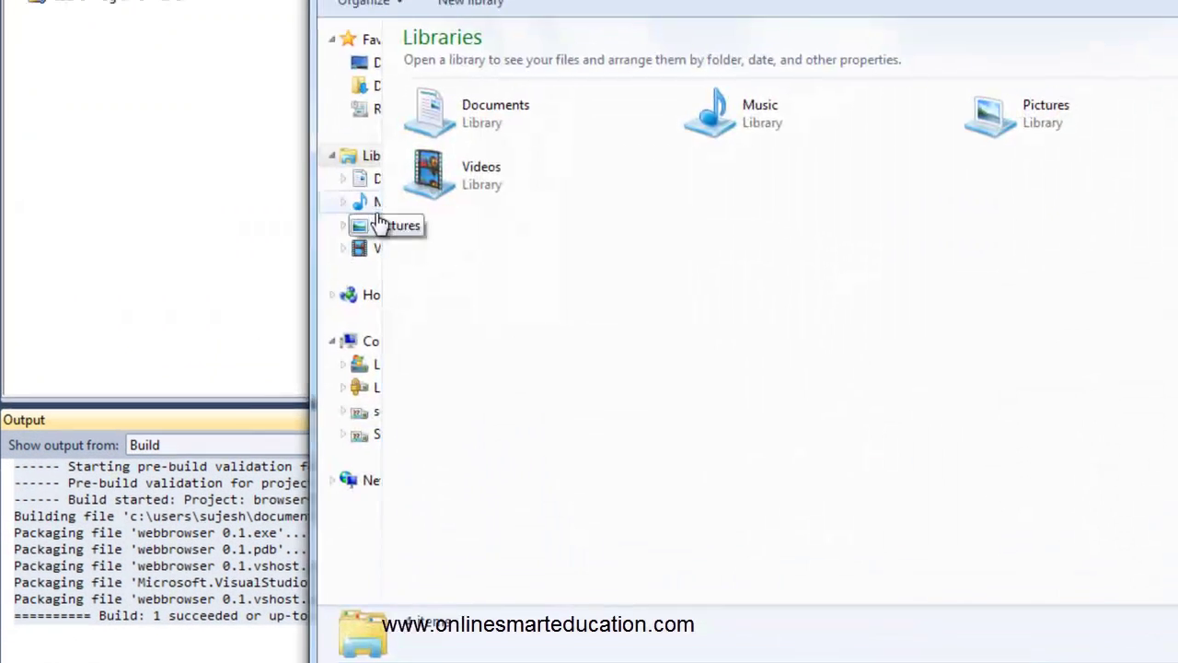
In Windows Explorer, open the setup project's Debug folder inside Documents, Visual Studio 2010, Projects, browser01, browser01, and point out both installer files.
{"action": "left_click", "coordinate": [373, 226]}
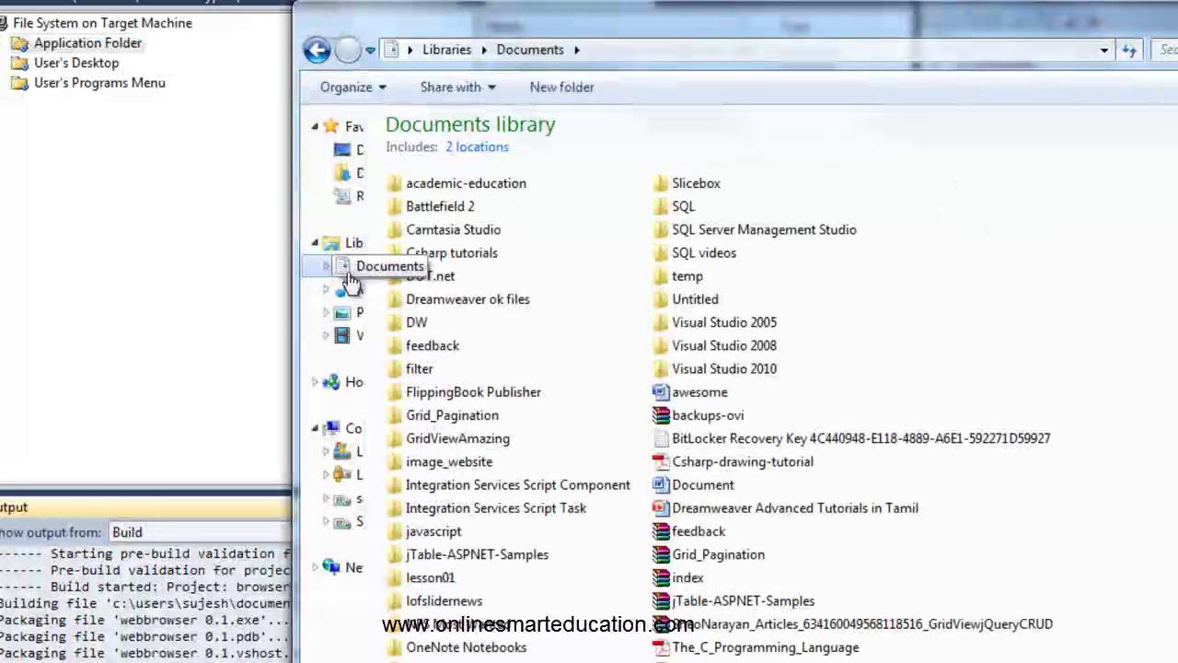
{"action": "double_click", "coordinate": [763, 370]}
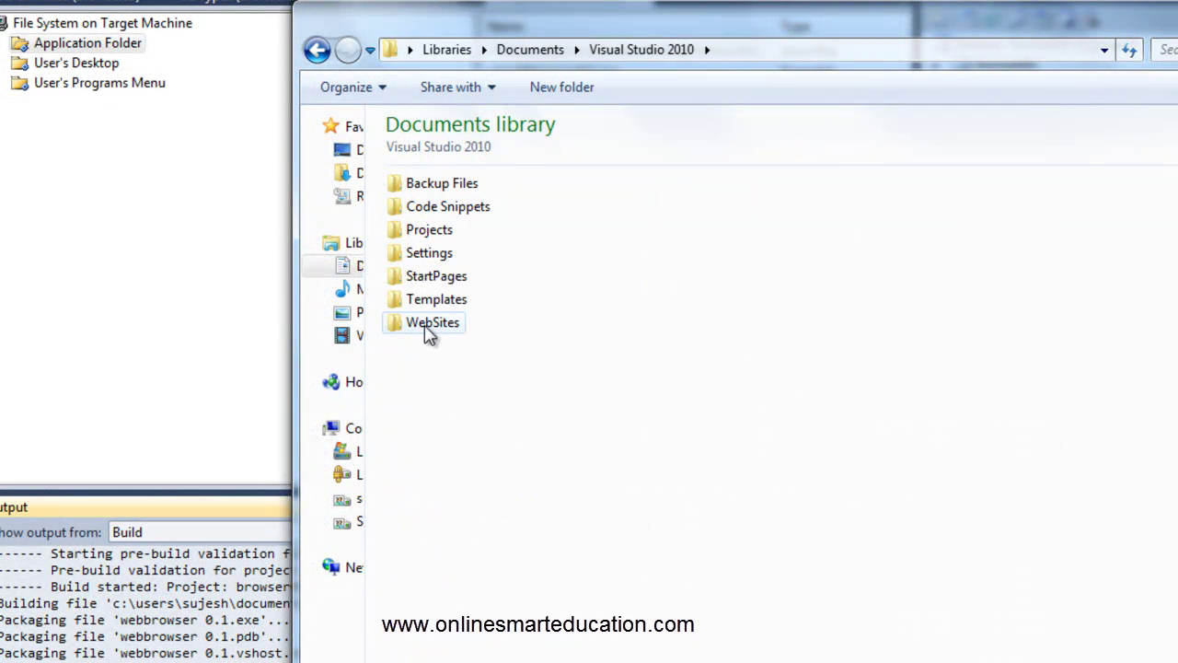
{"action": "left_click", "coordinate": [453, 235]}
{"action": "double_click", "coordinate": [429, 230]}
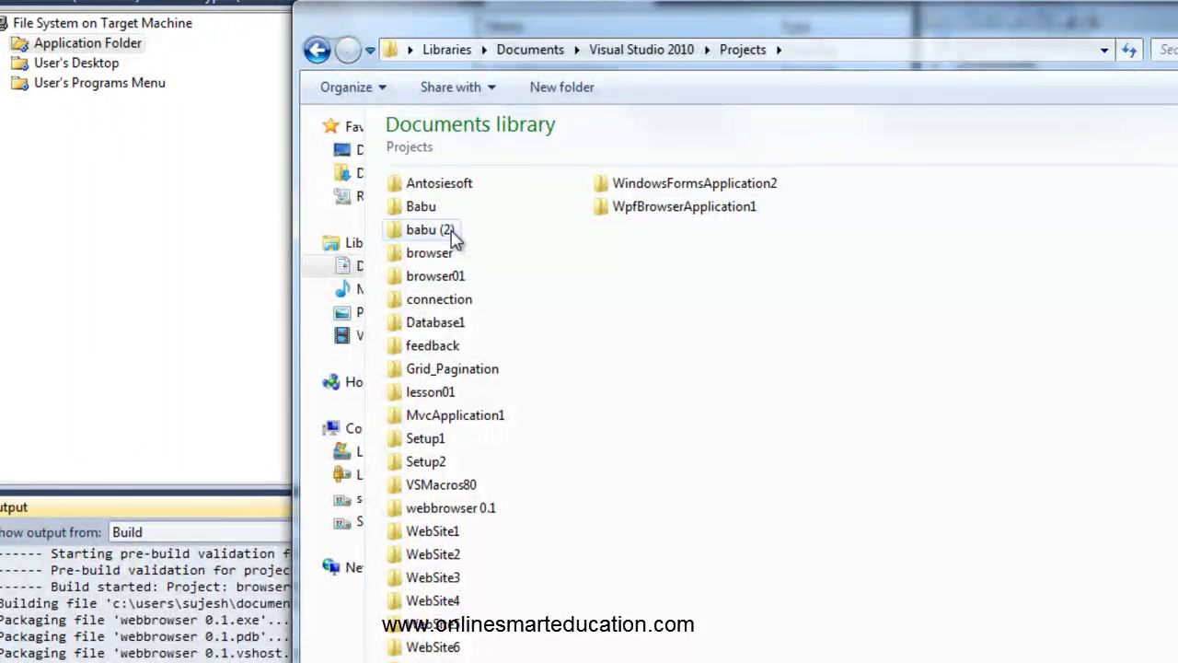
{"action": "left_click", "coordinate": [451, 283]}
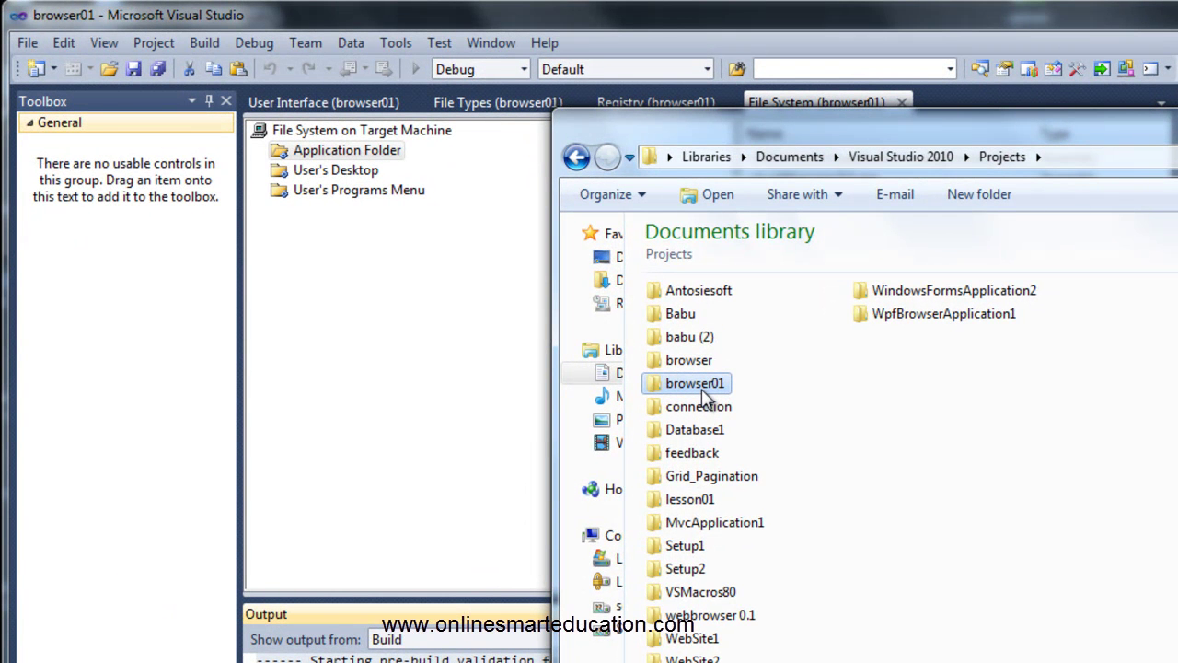
{"action": "double_click", "coordinate": [701, 390]}
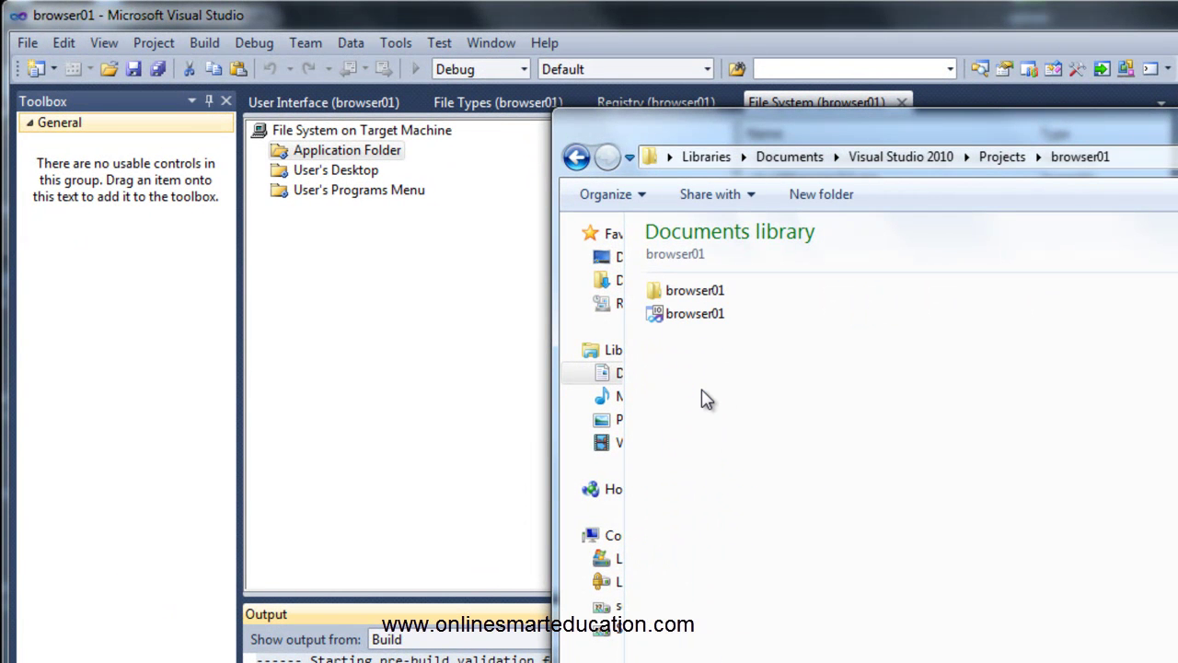
{"action": "double_click", "coordinate": [697, 293]}
{"action": "double_click", "coordinate": [685, 291]}
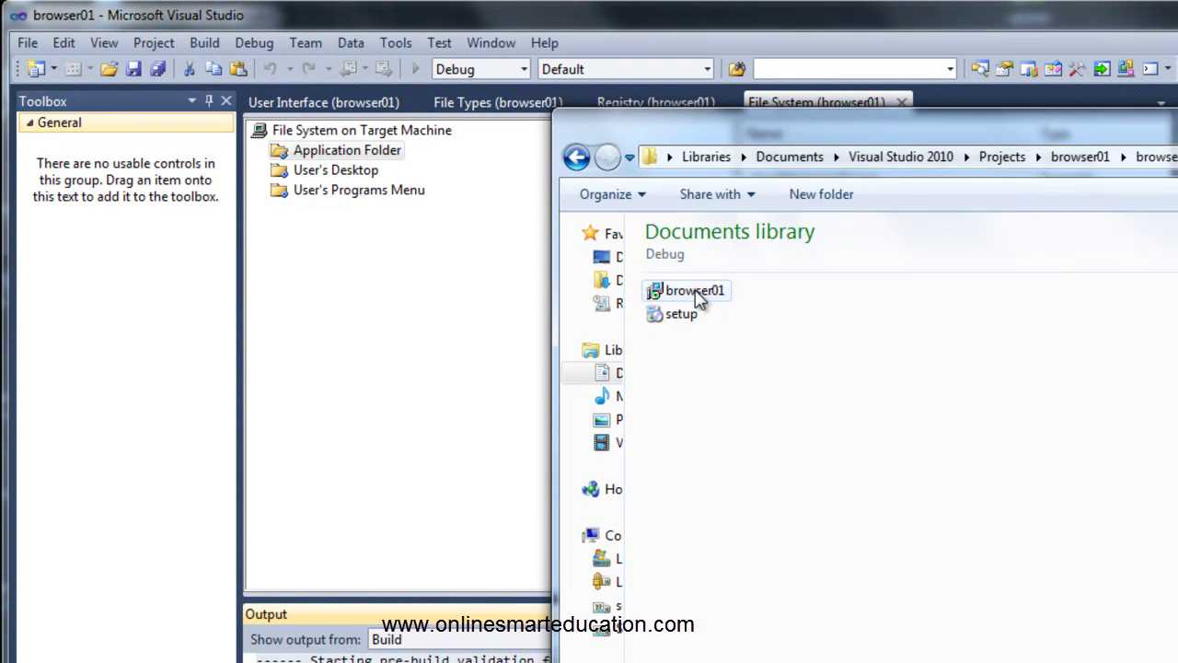
{"action": "left_click_drag", "start_coordinate": [729, 372], "coordinate": [642, 280]}
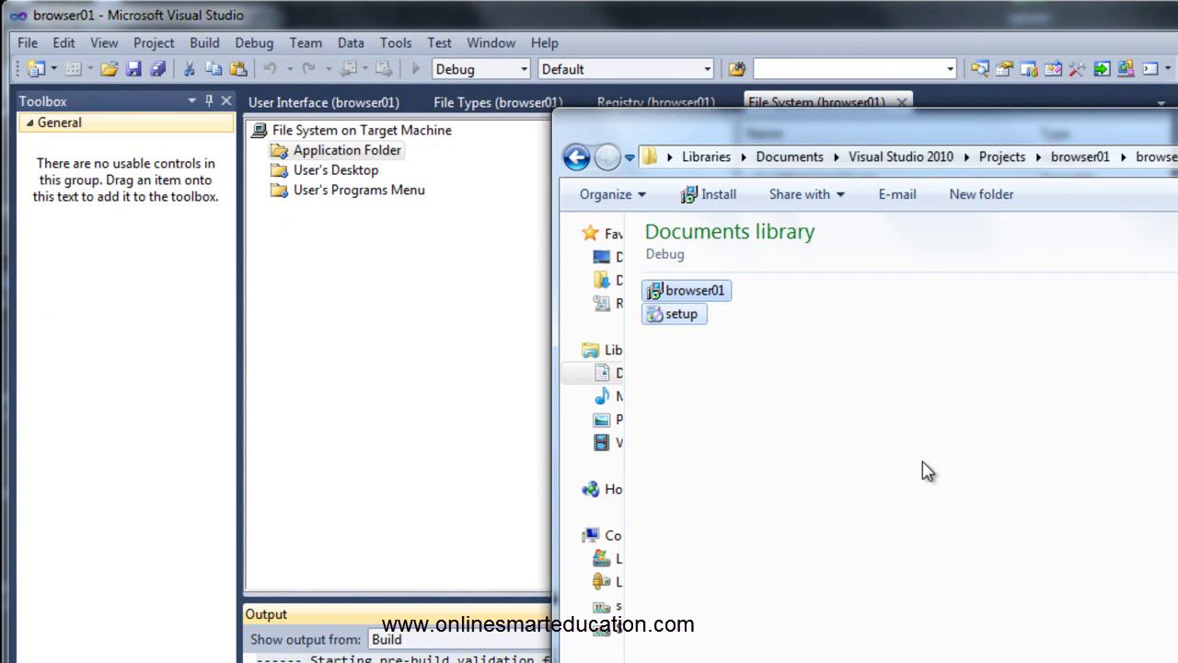
{"action": "left_click", "coordinate": [800, 377]}
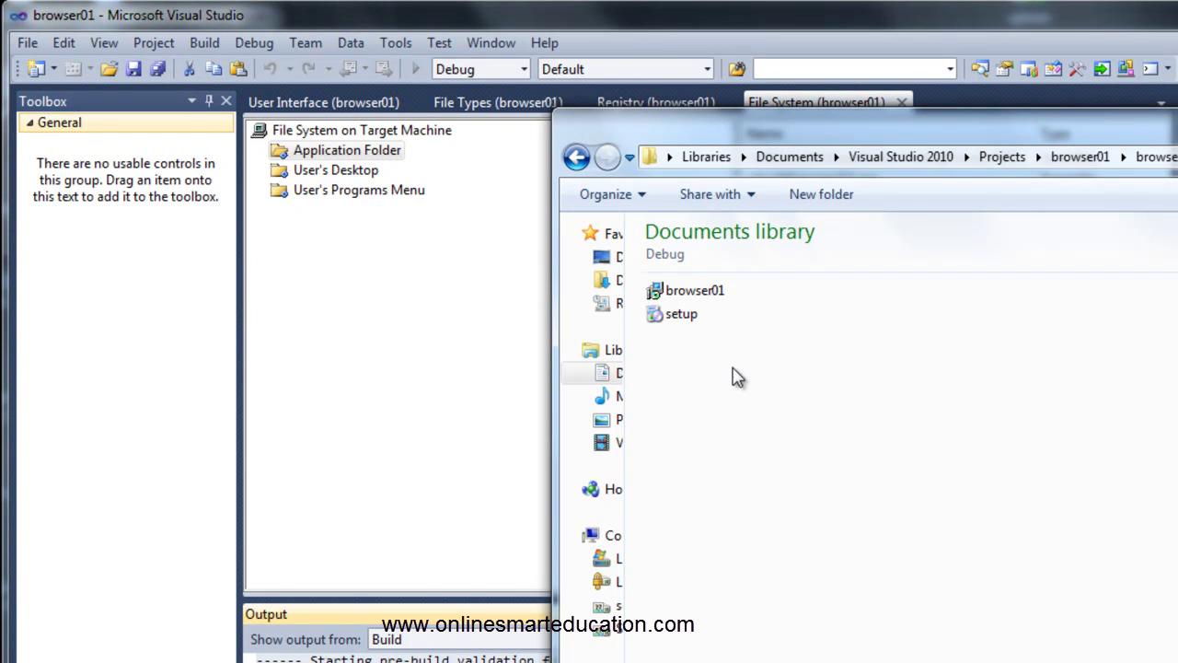
Run the setup program and install browser01 in C:\Program Files (x86)\Microsoft\browser01\ for Just me.
{"action": "double_click", "coordinate": [681, 322]}
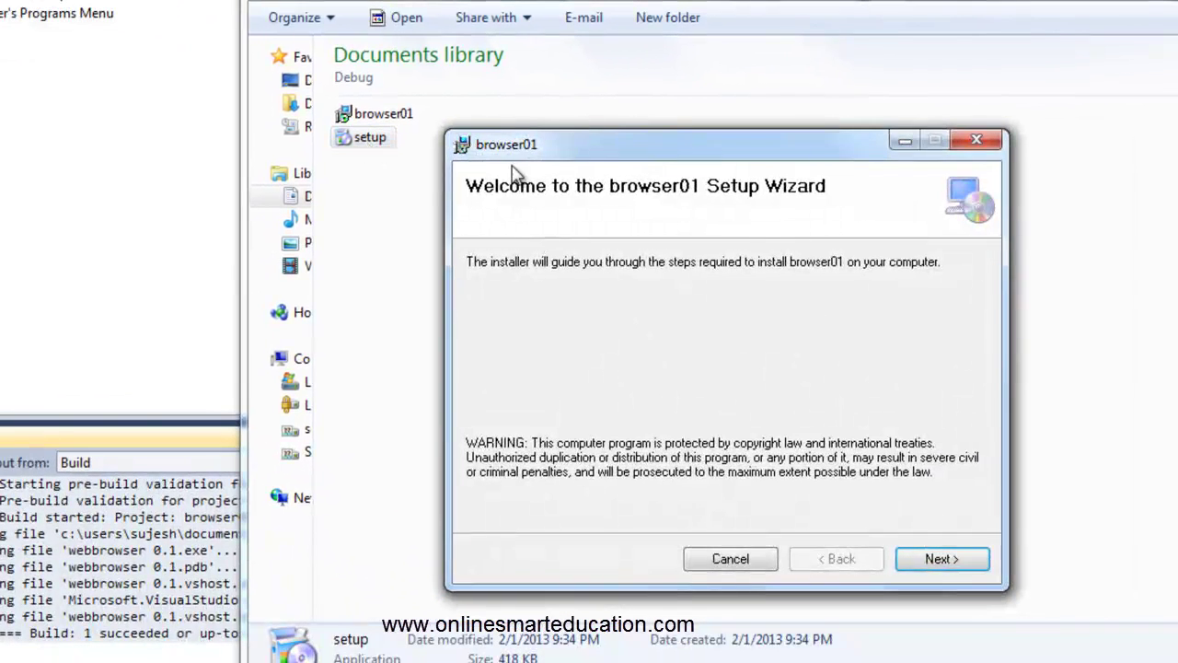
{"action": "left_click_drag", "start_coordinate": [534, 145], "coordinate": [345, 42]}
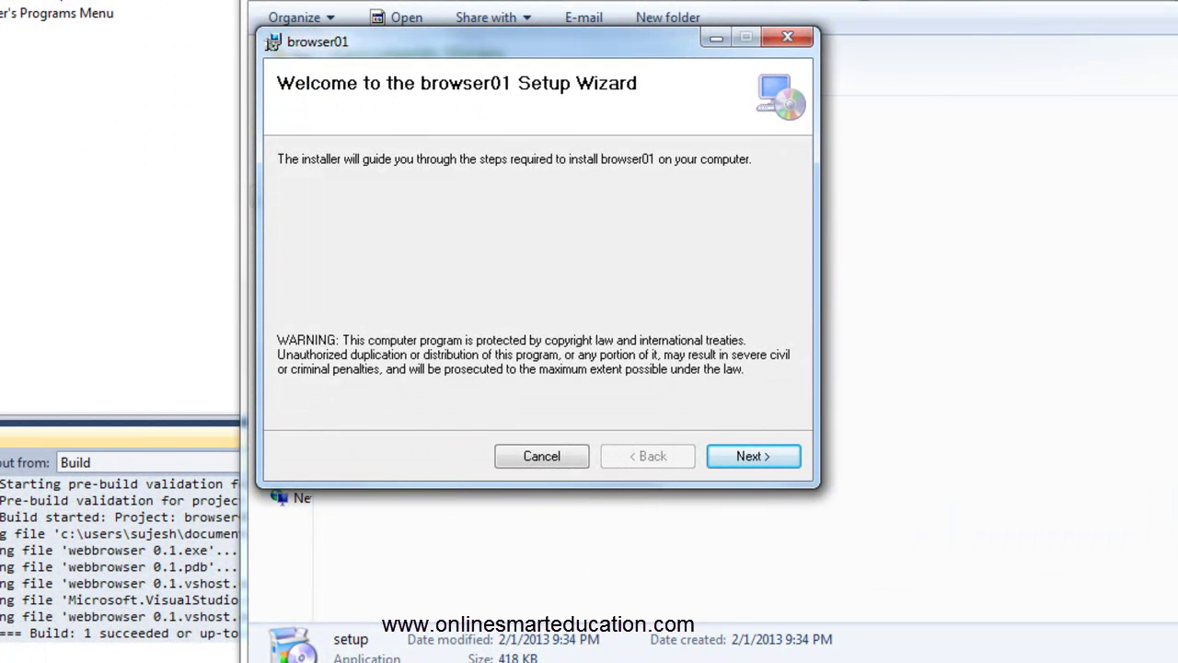
{"action": "left_click", "coordinate": [741, 458]}
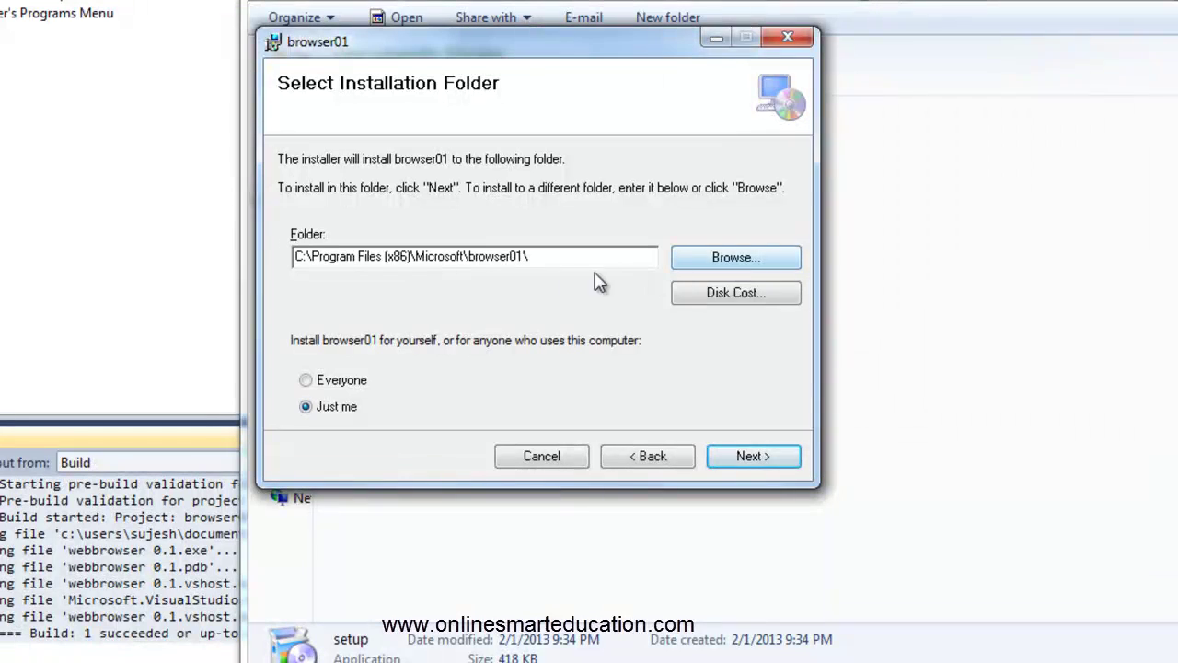
{"action": "left_click", "coordinate": [750, 462]}
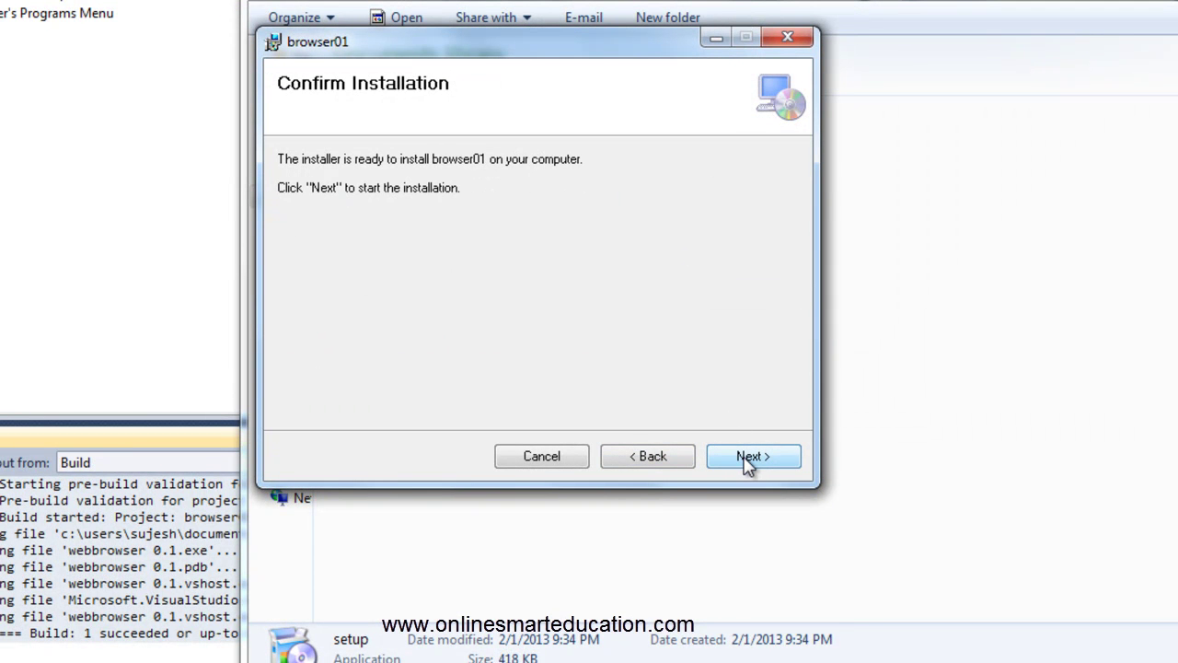
{"action": "left_click", "coordinate": [748, 460]}
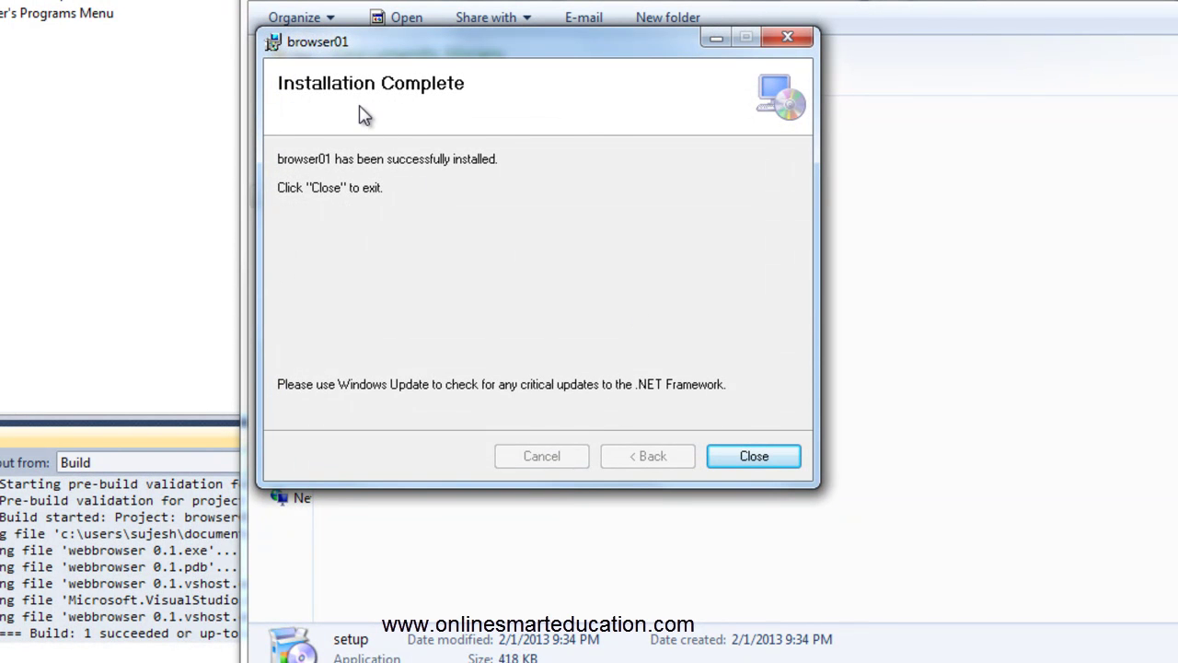
Close the completed browser01 installer and check the desktop for the webbrowser 0.1.exe shortcut, briefly opening and closing the Start menu.
{"action": "left_click", "coordinate": [753, 456]}
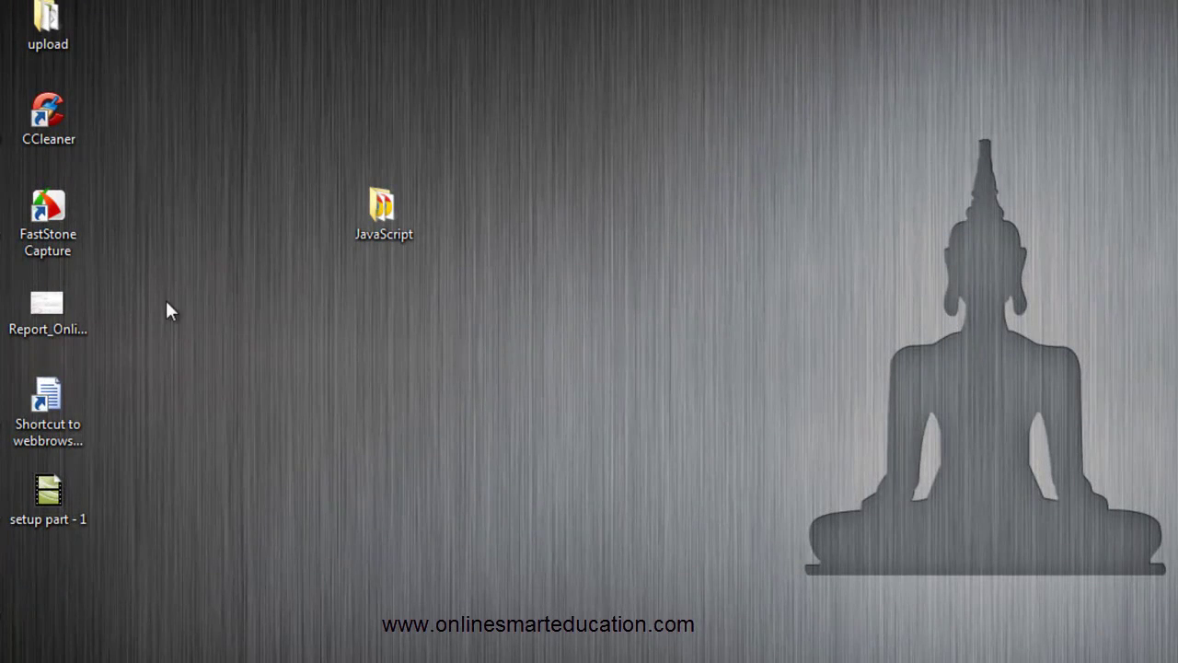
{"action": "left_click", "coordinate": [70, 406]}
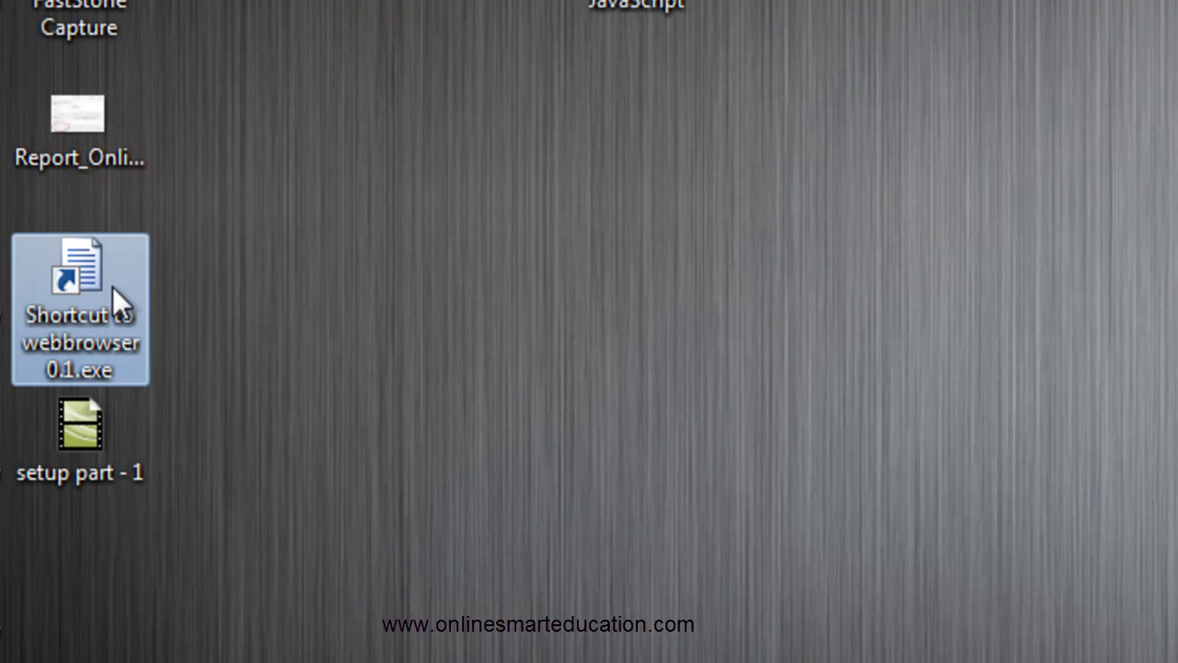
{"action": "key", "text": "super"}
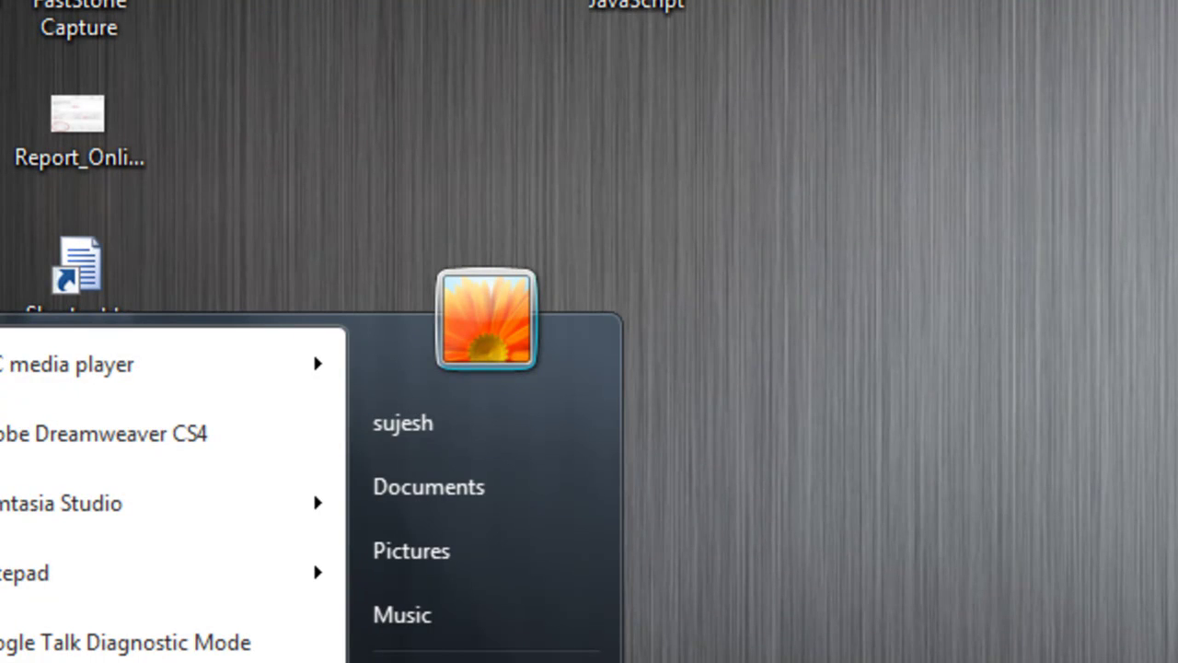
{"action": "key", "text": "Escape"}
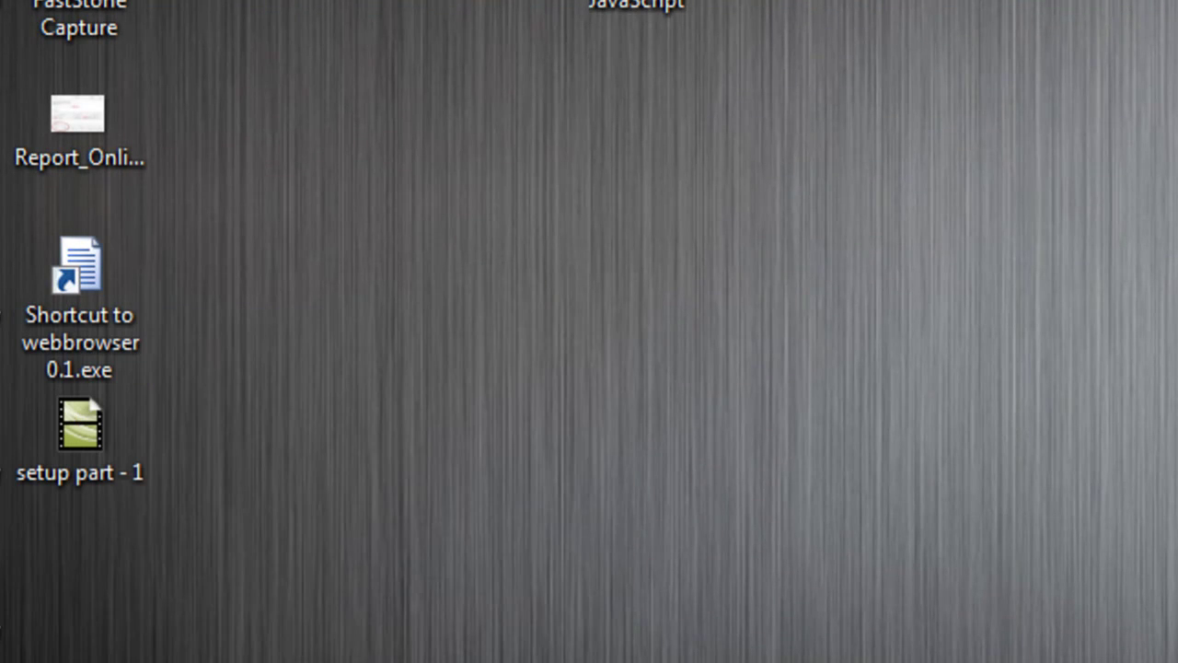
Launch webbrowser 0.1 from its desktop shortcut and allow its outbound traffic in ESET Smart Security with Remember action (create rule) enabled.
{"action": "double_click", "coordinate": [79, 298]}
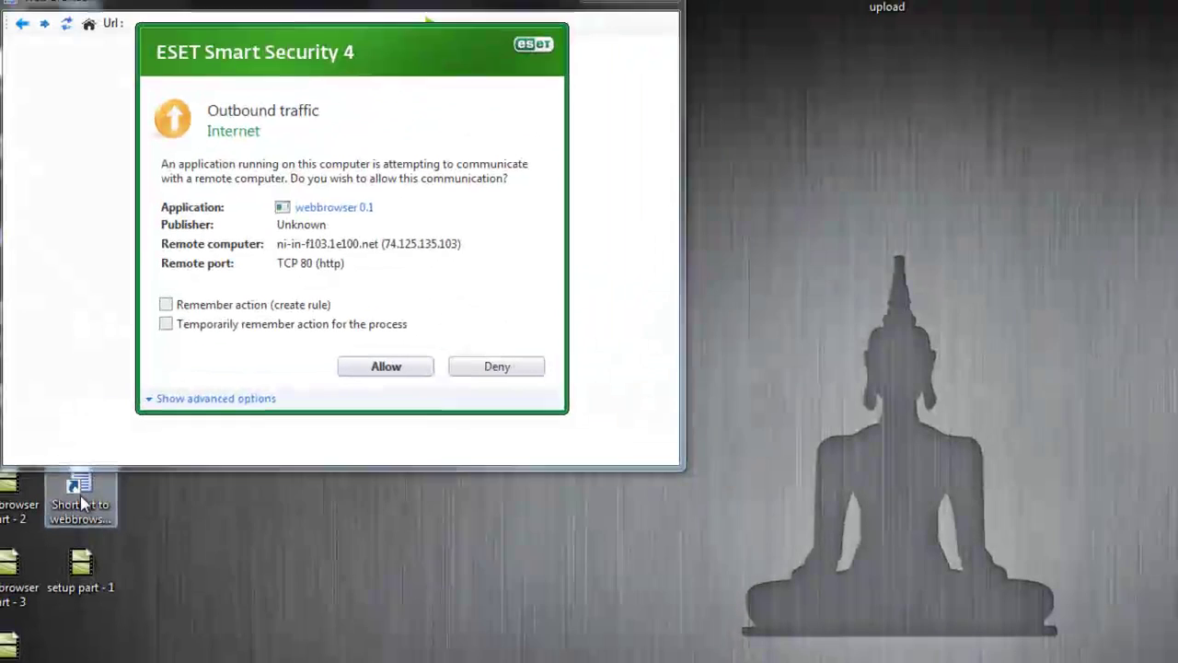
{"action": "left_click", "coordinate": [225, 305]}
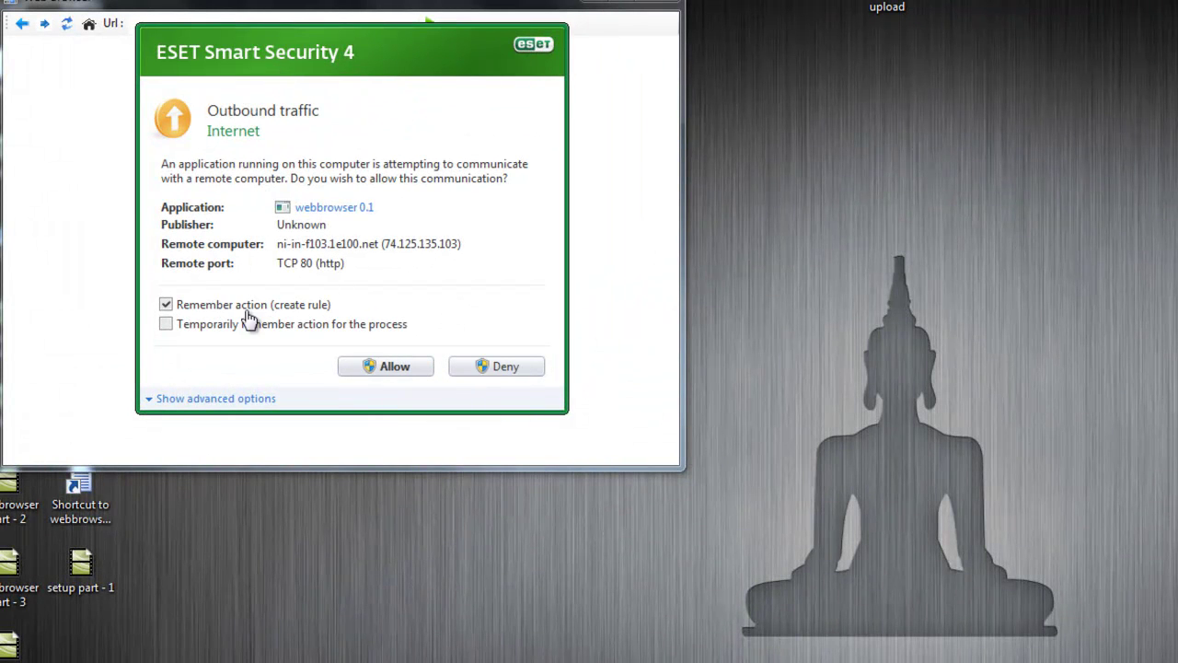
{"action": "left_click", "coordinate": [371, 365]}
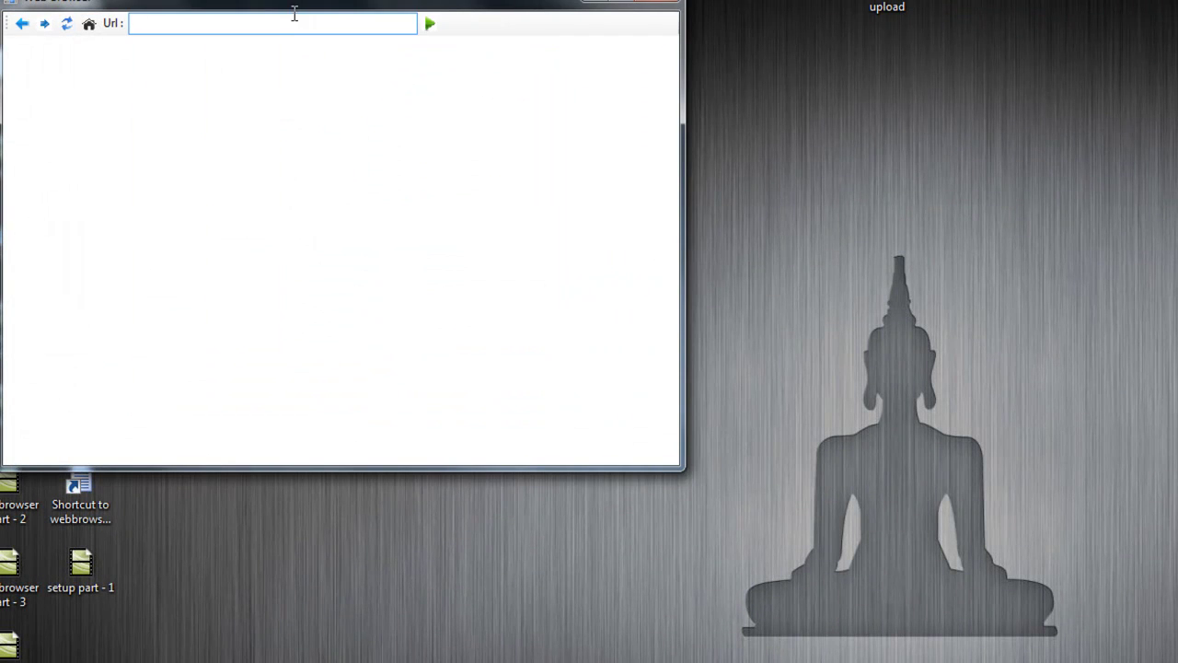
Move the Web Browser window slightly down so its title bar shows, and enlarge it to fill the screen.
{"action": "mouse_move", "coordinate": [289, 12]}
{"action": "left_mouse_down"}
{"action": "mouse_move", "coordinate": [303, 20]}
{"action": "mouse_move", "coordinate": [285, 23]}
{"action": "left_mouse_up"}
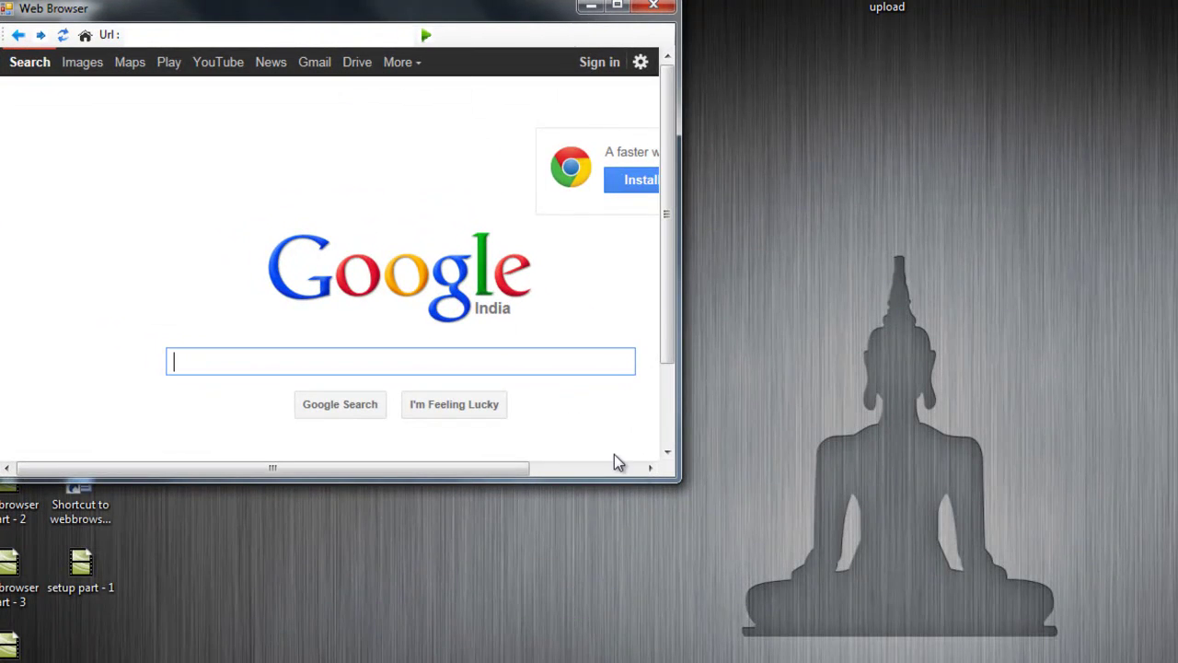
{"action": "left_click_drag", "start_coordinate": [670, 476], "coordinate": [1177, 661]}
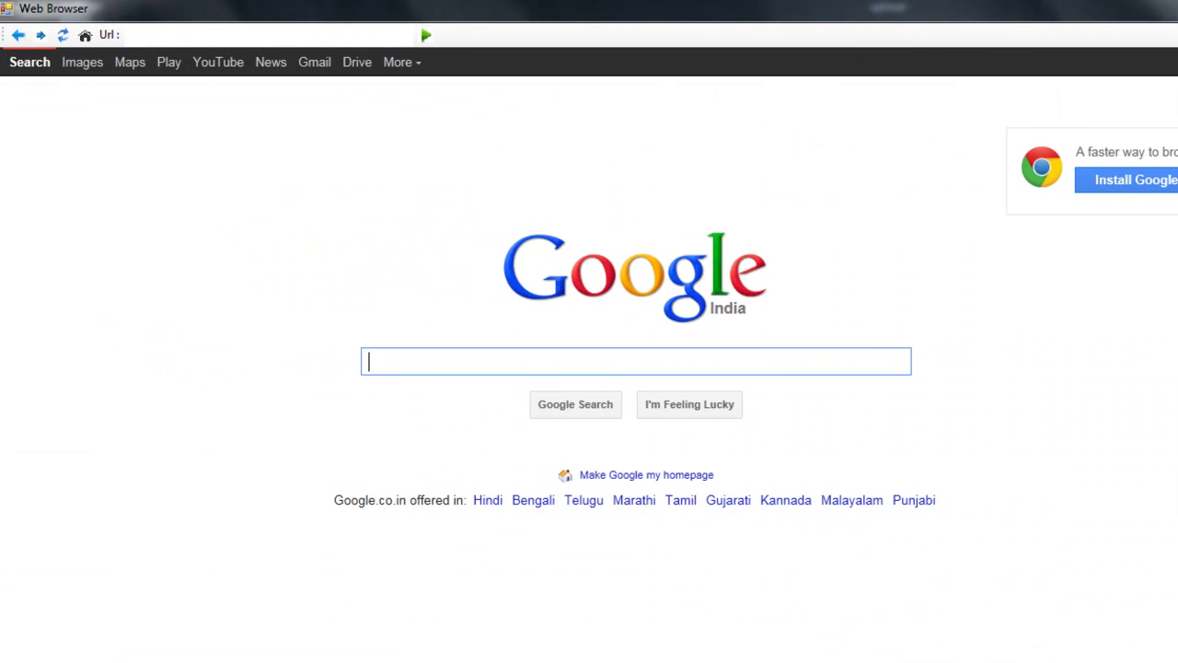